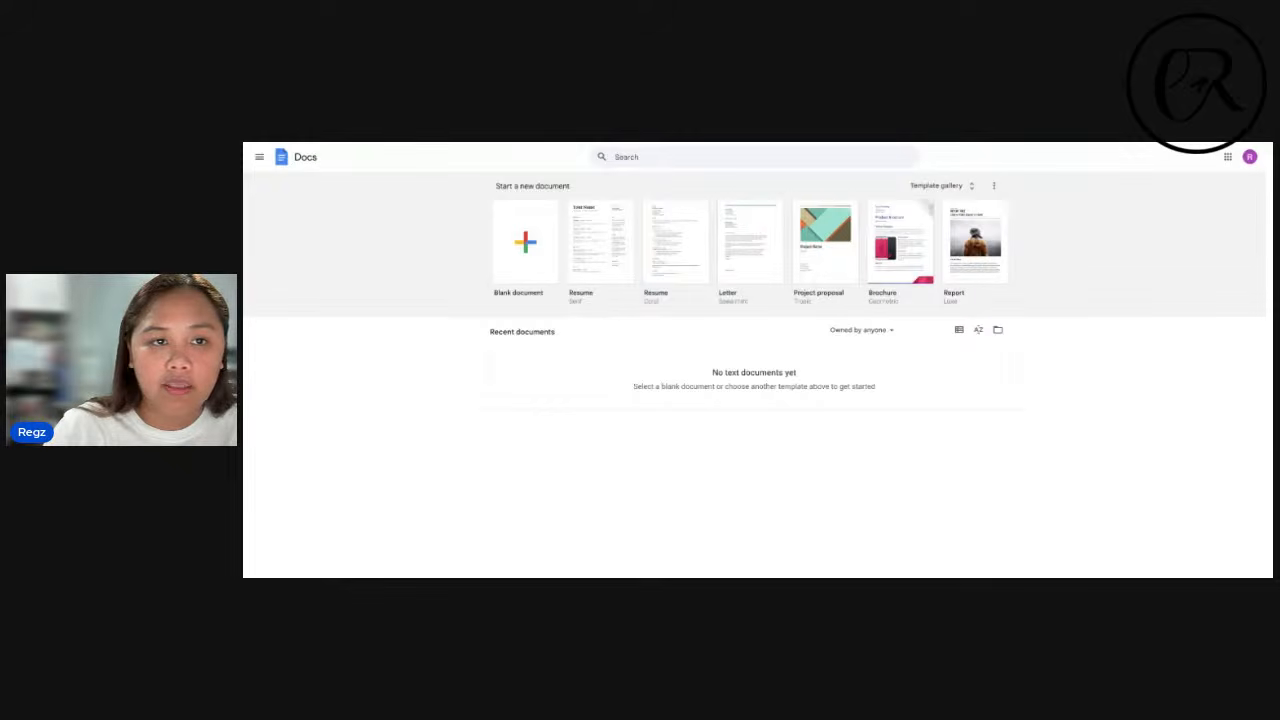
- Look through the Google apps list on the Docs home page and on the Google Search page in another tab
click(1229, 158)
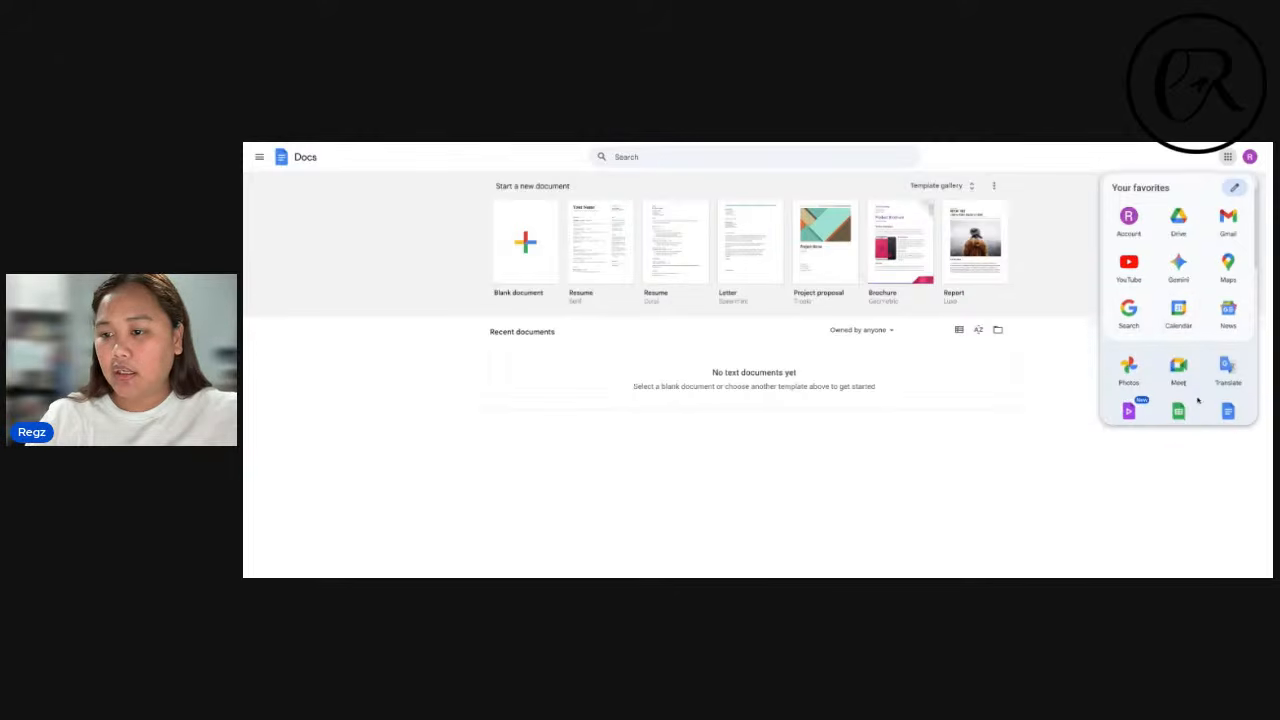
scroll(1180, 394, down, 1)
scroll(1230, 392, down, 4)
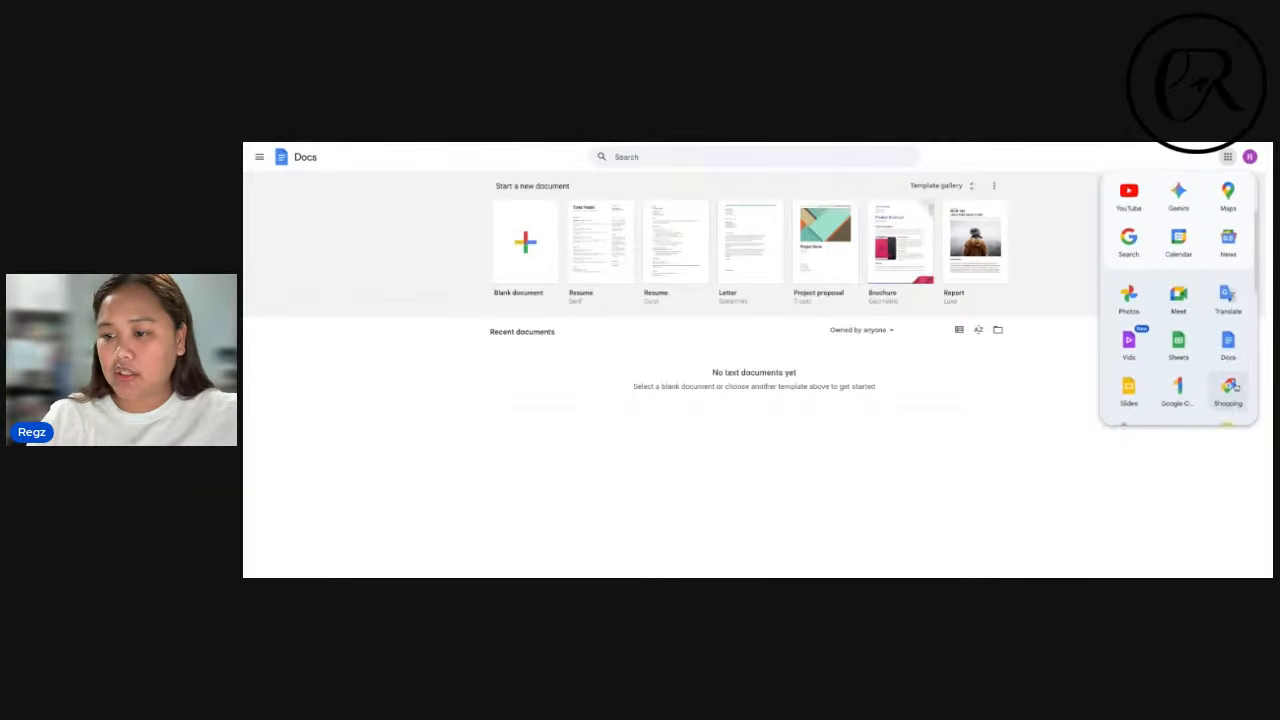
scroll(1230, 385, up, 5)
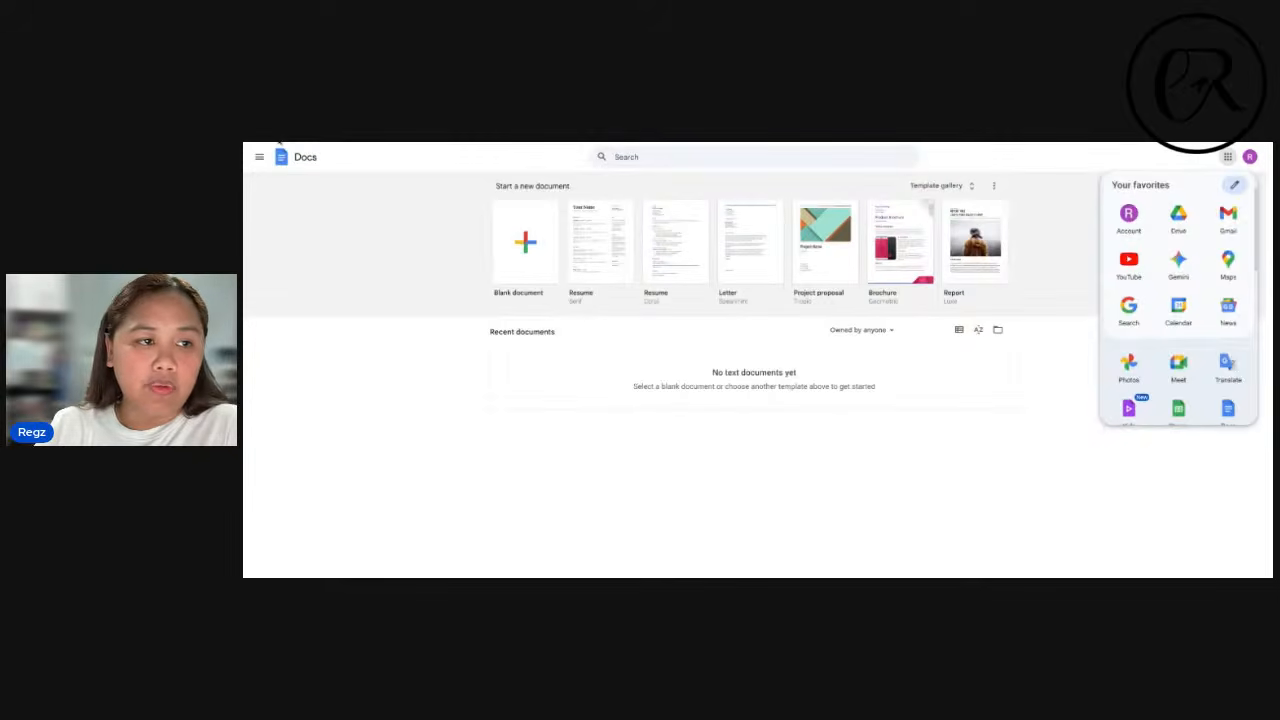
click(279, 141)
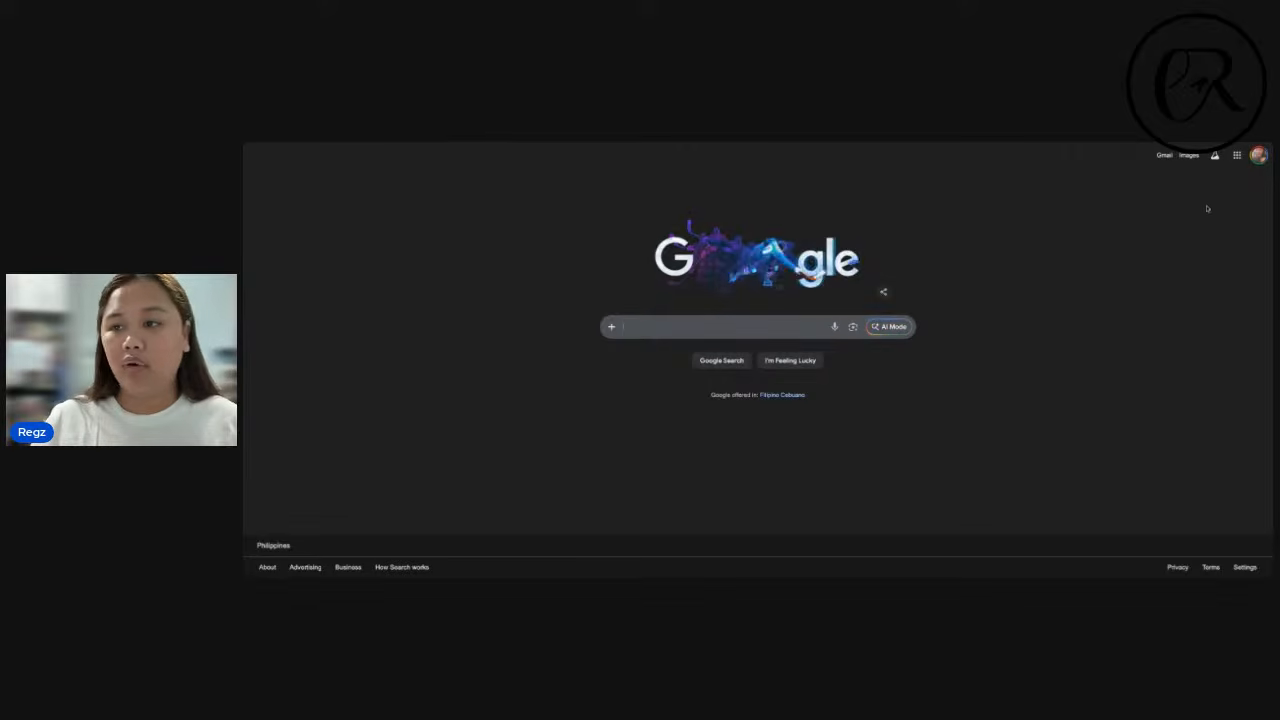
click(1236, 157)
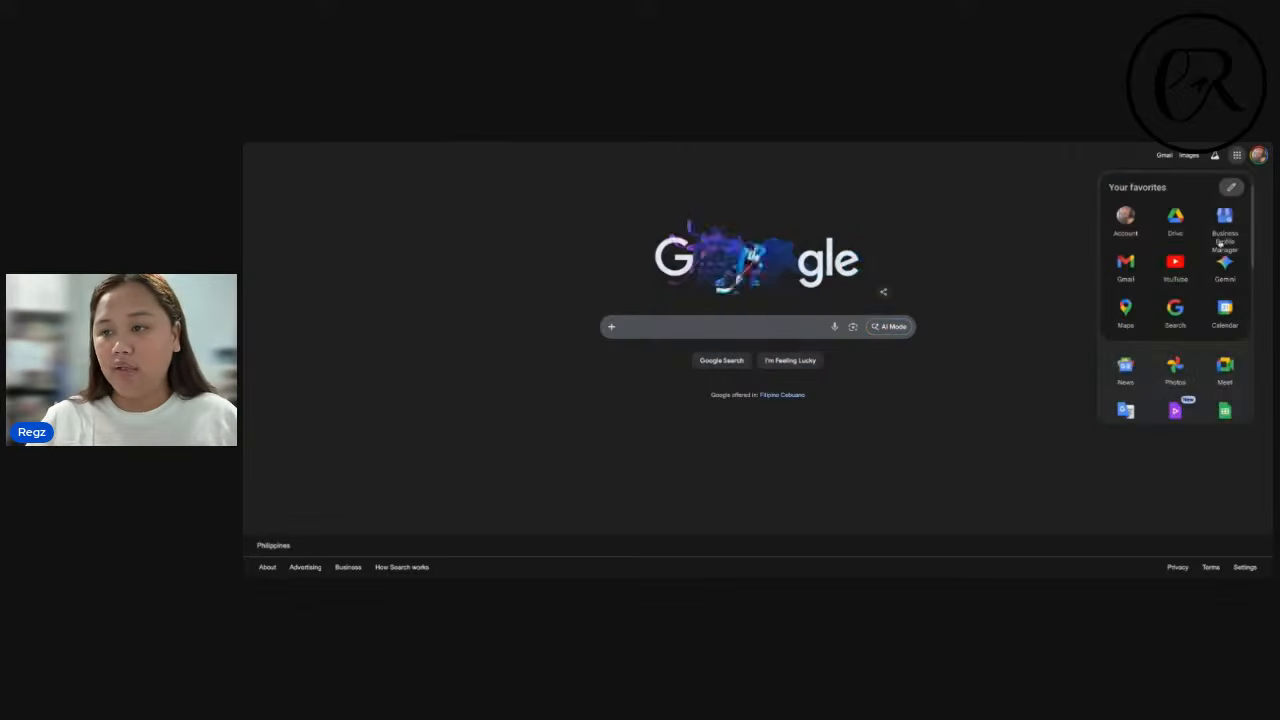
scroll(1189, 326, down, 2)
scroll(1189, 326, down, 3)
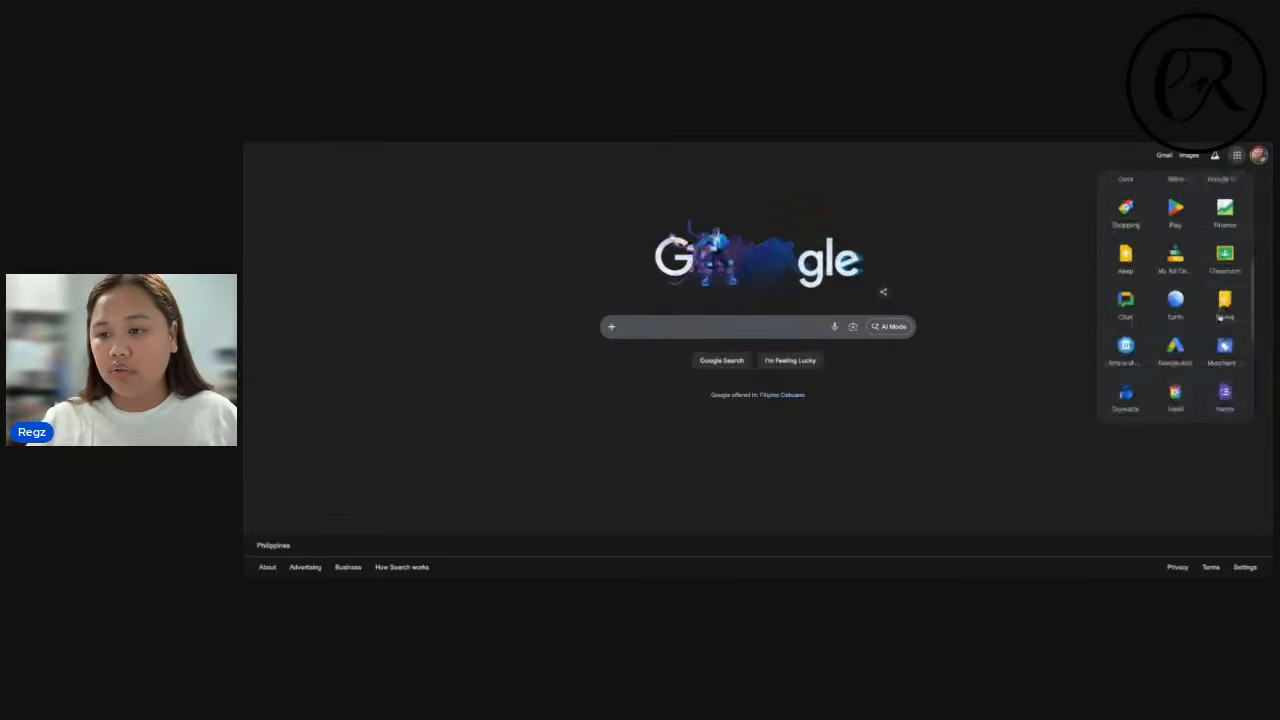
scroll(1215, 320, up, 5)
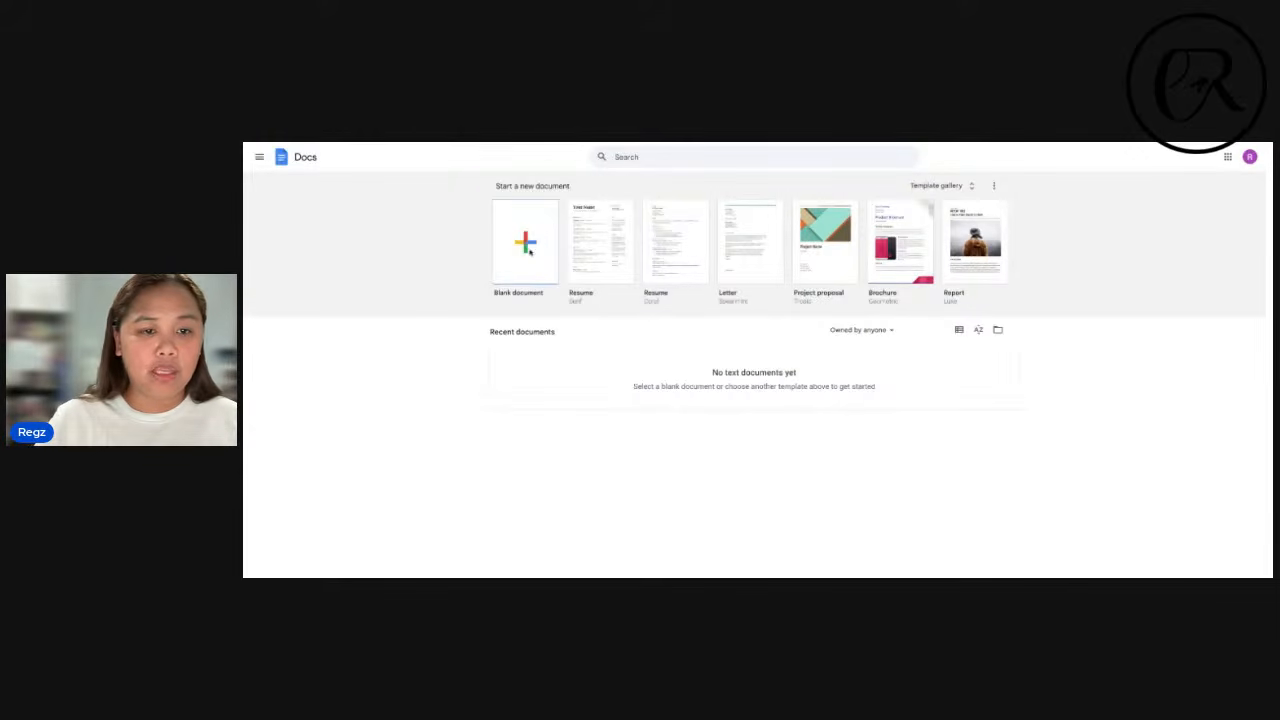
- Create a blank document from the Docs home page and name it "Training Notes"
click(523, 246)
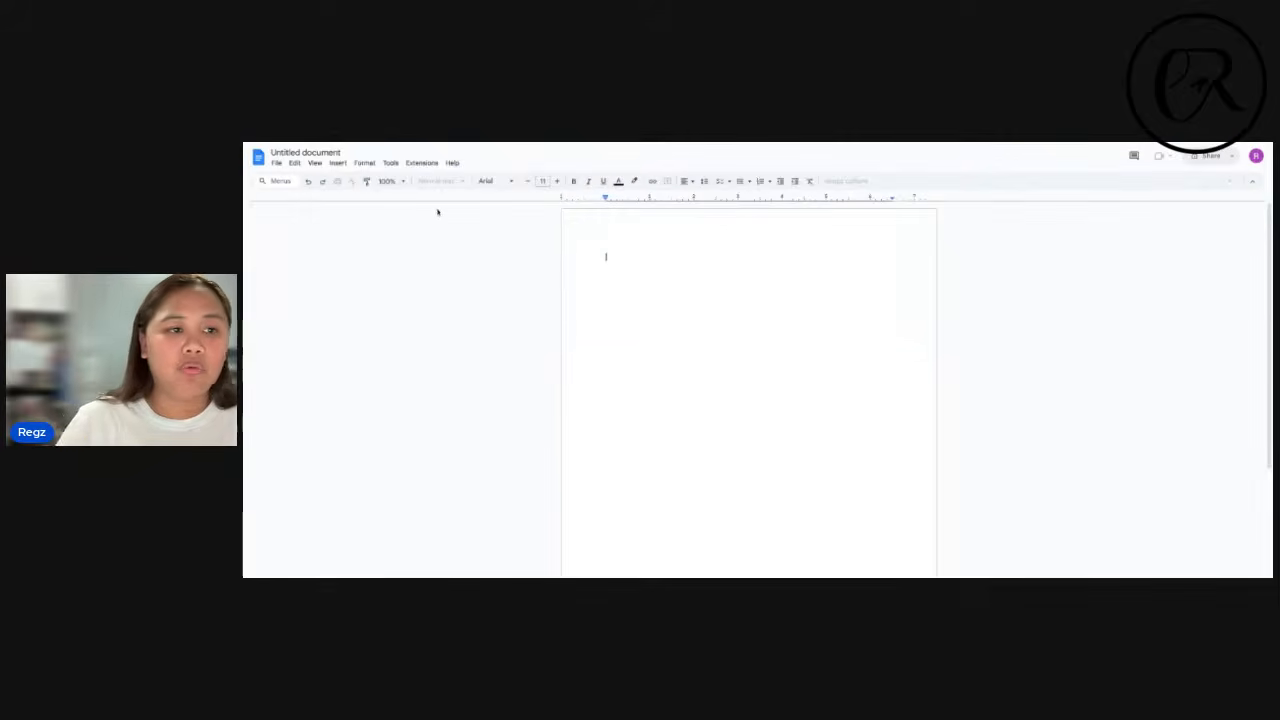
click(309, 153)
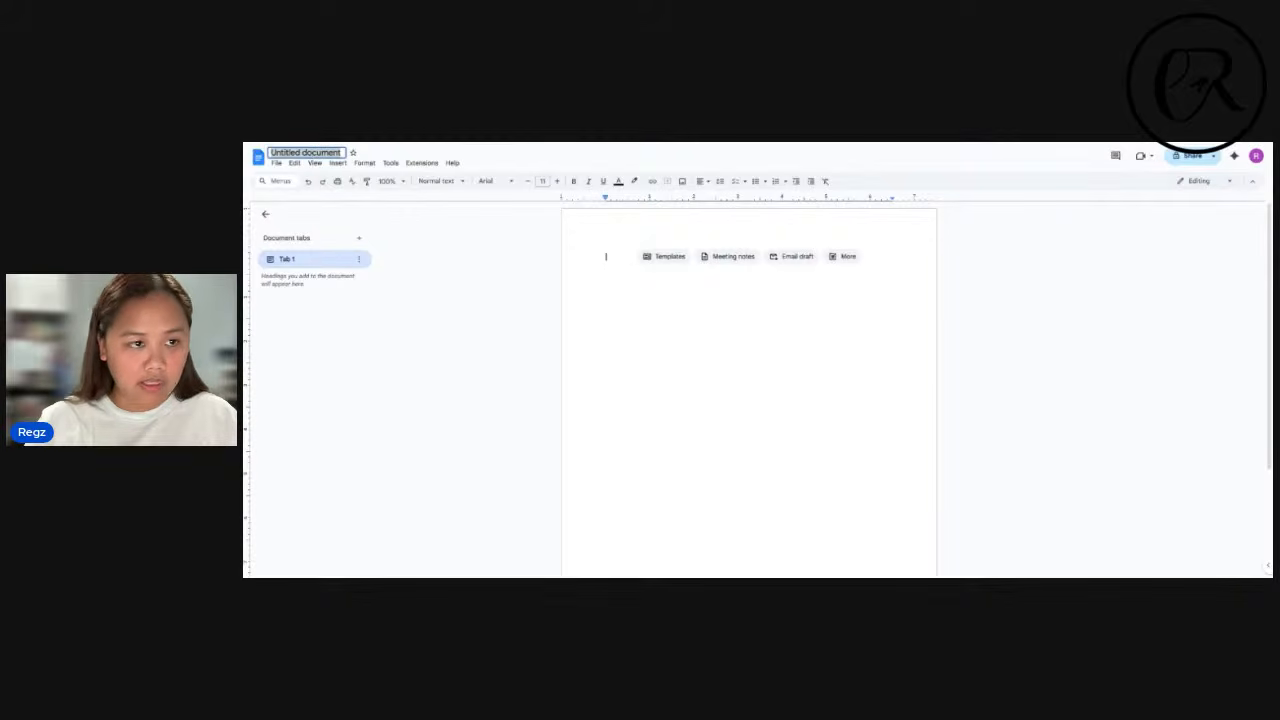
text(T)
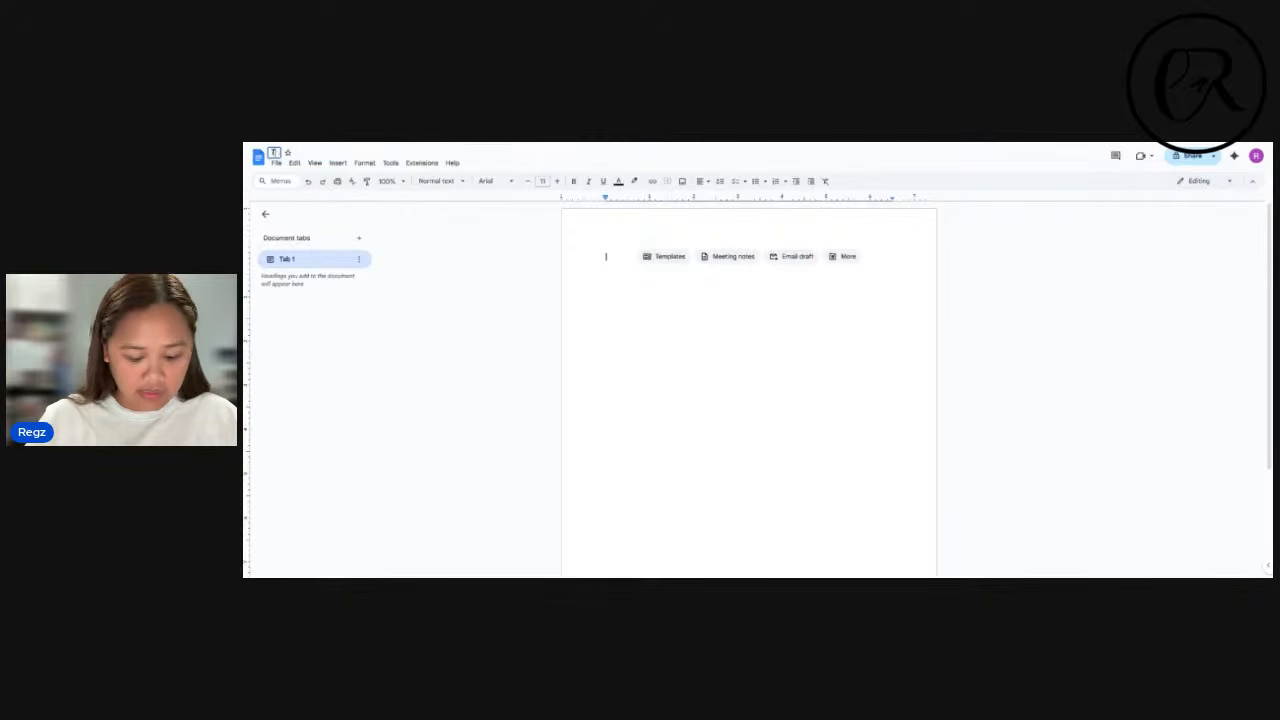
text(raining Notes)
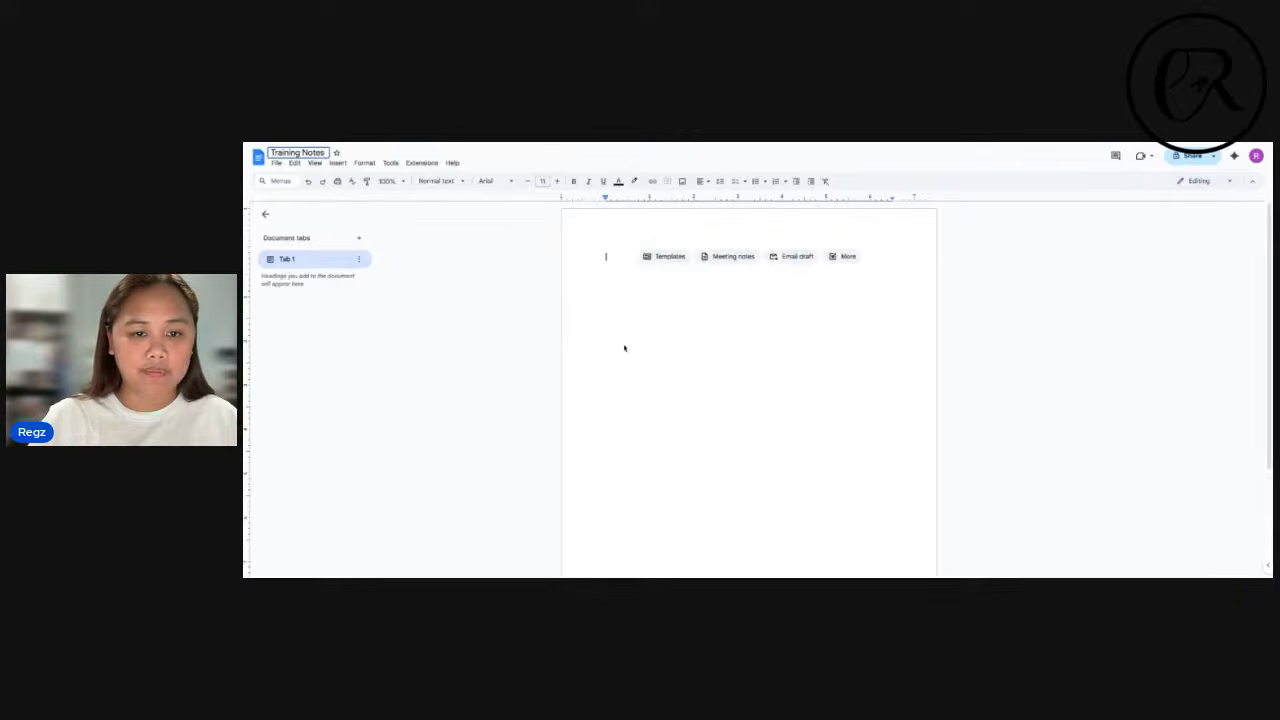
key(Return)
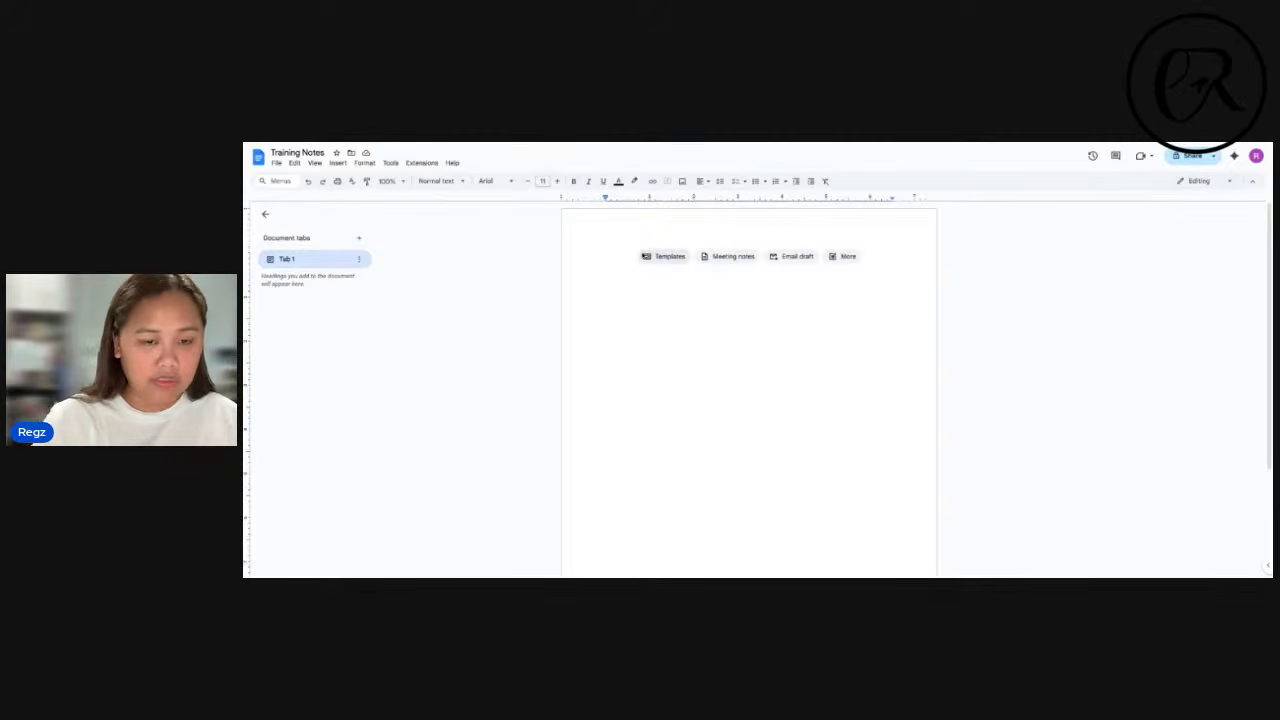
- Enter the text "Training Notes" on the first line of the document
text(Training Note)
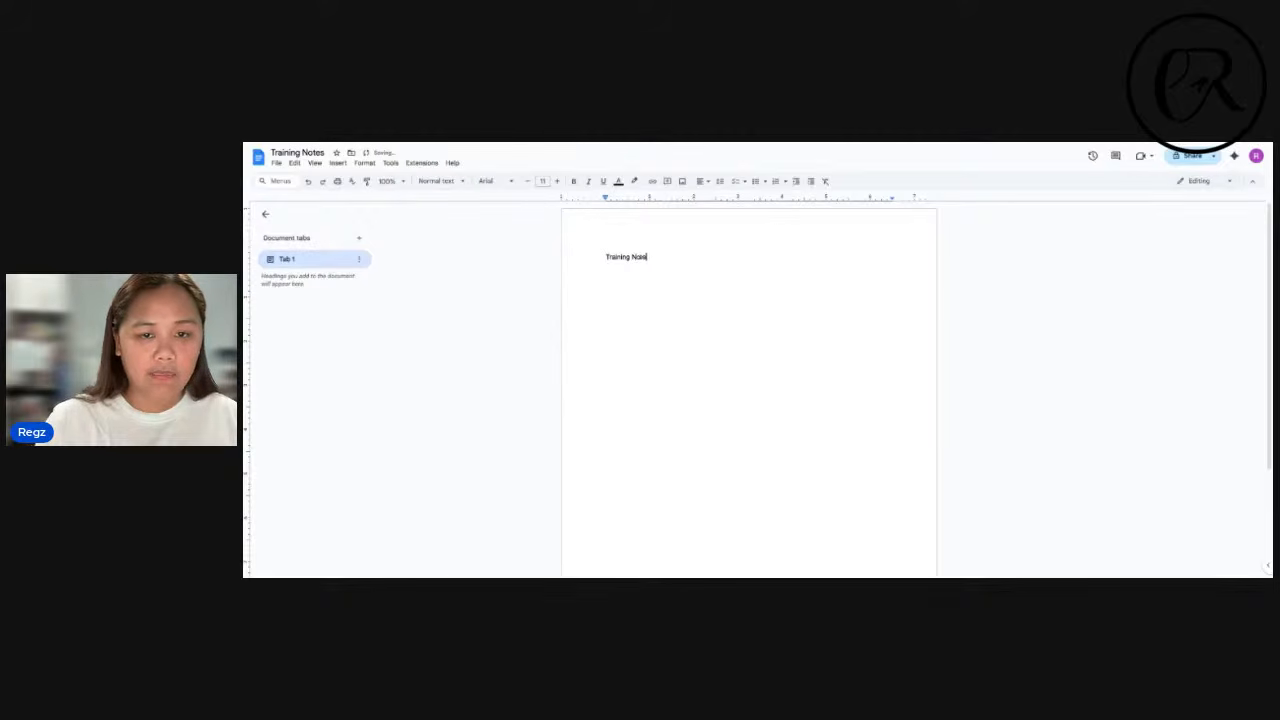
text(s)
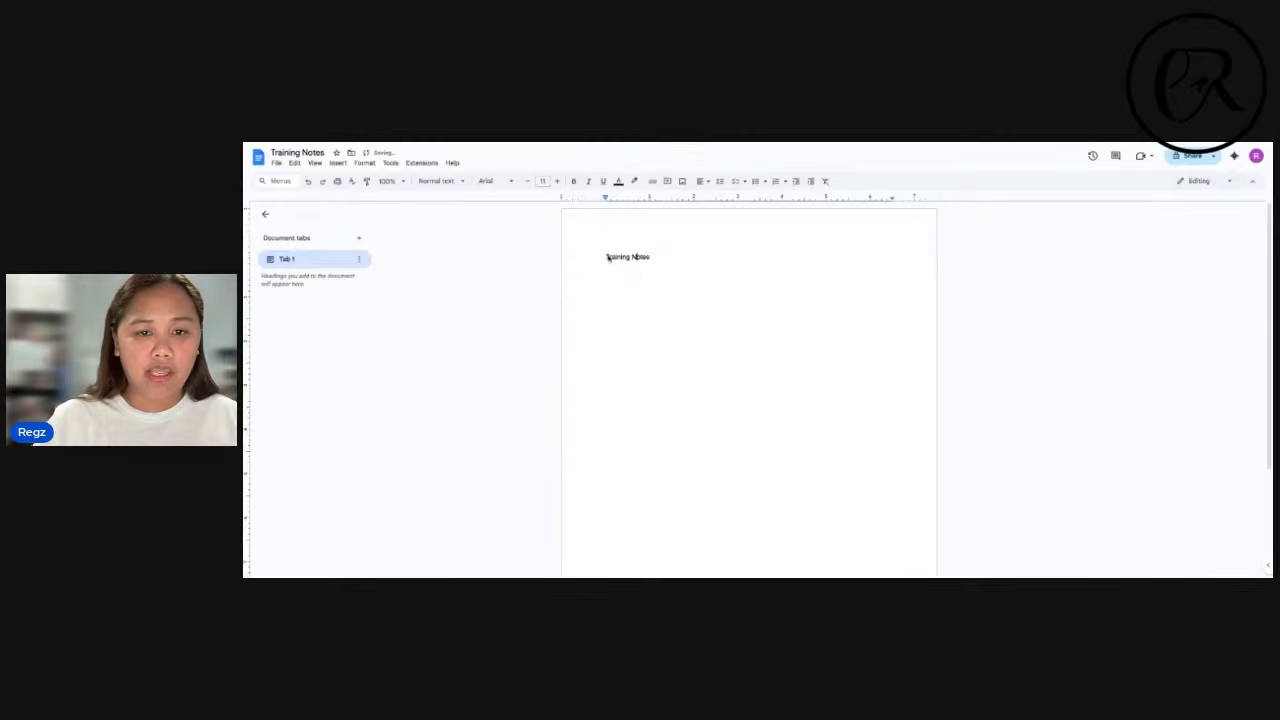
drag(607, 257, 634, 258)
click(606, 271)
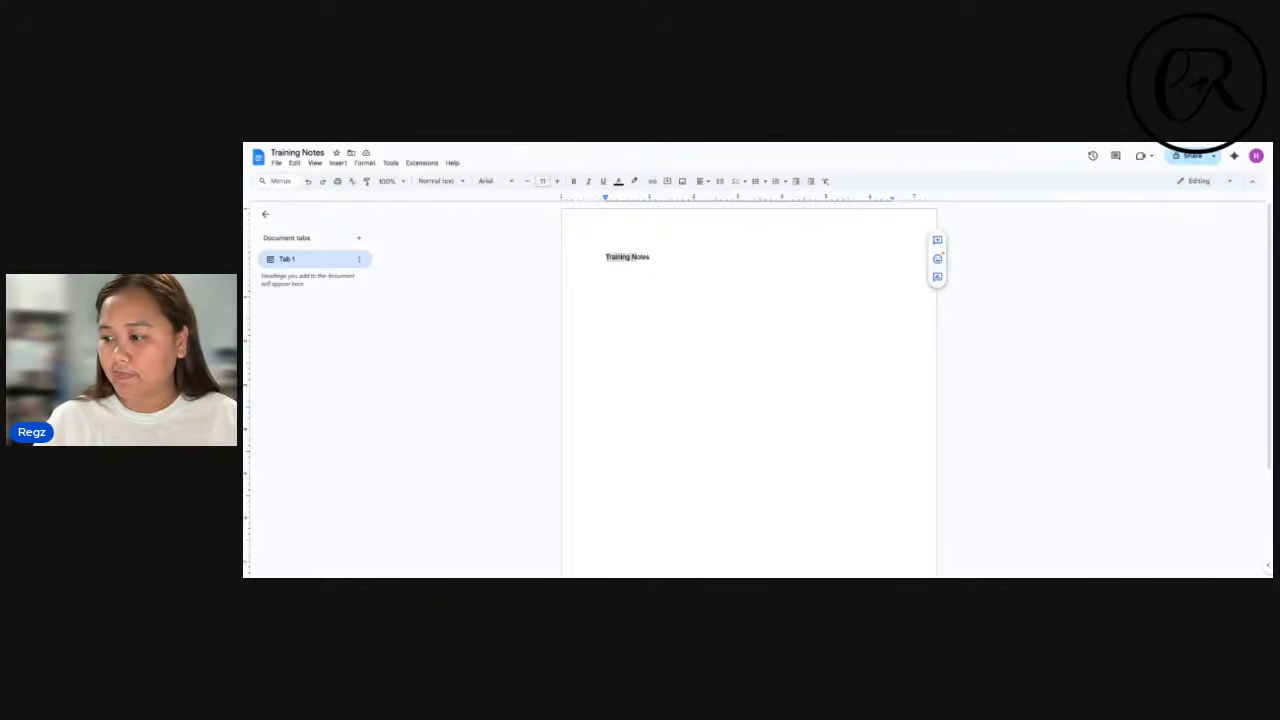
click(607, 256)
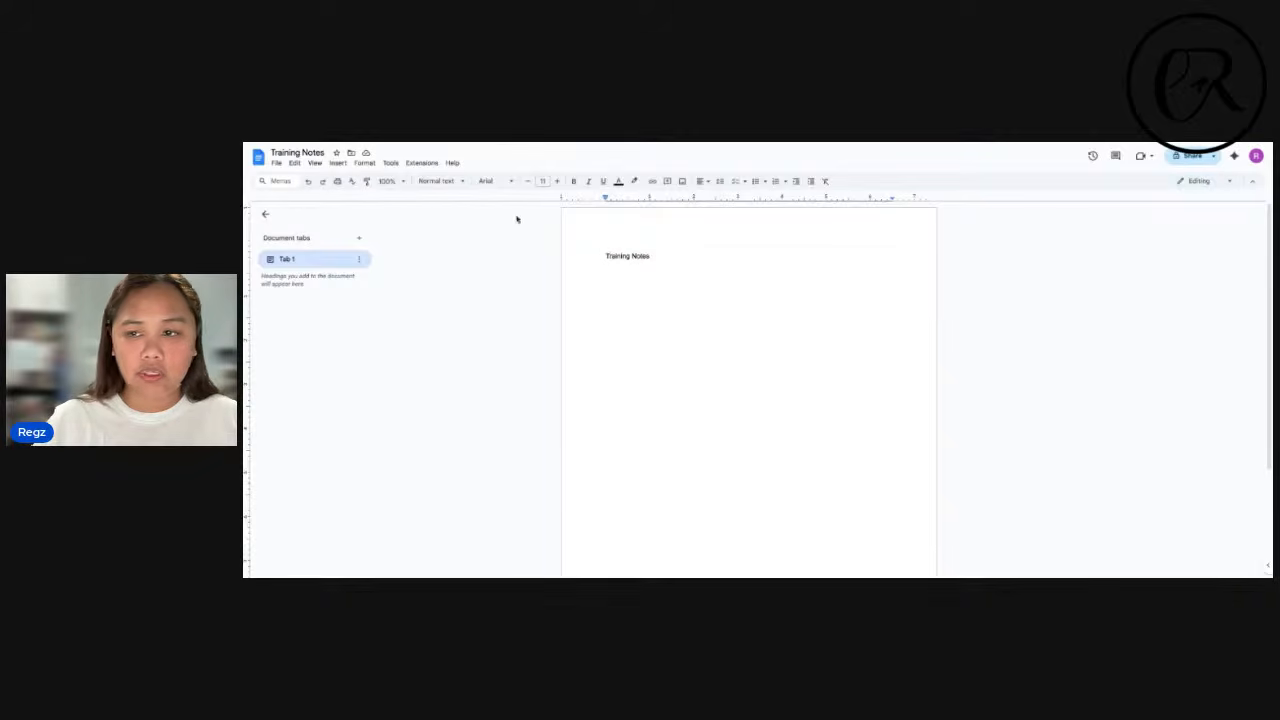
- Enlarge the document's zoom to 150%, and then to 200%
click(389, 181)
click(389, 293)
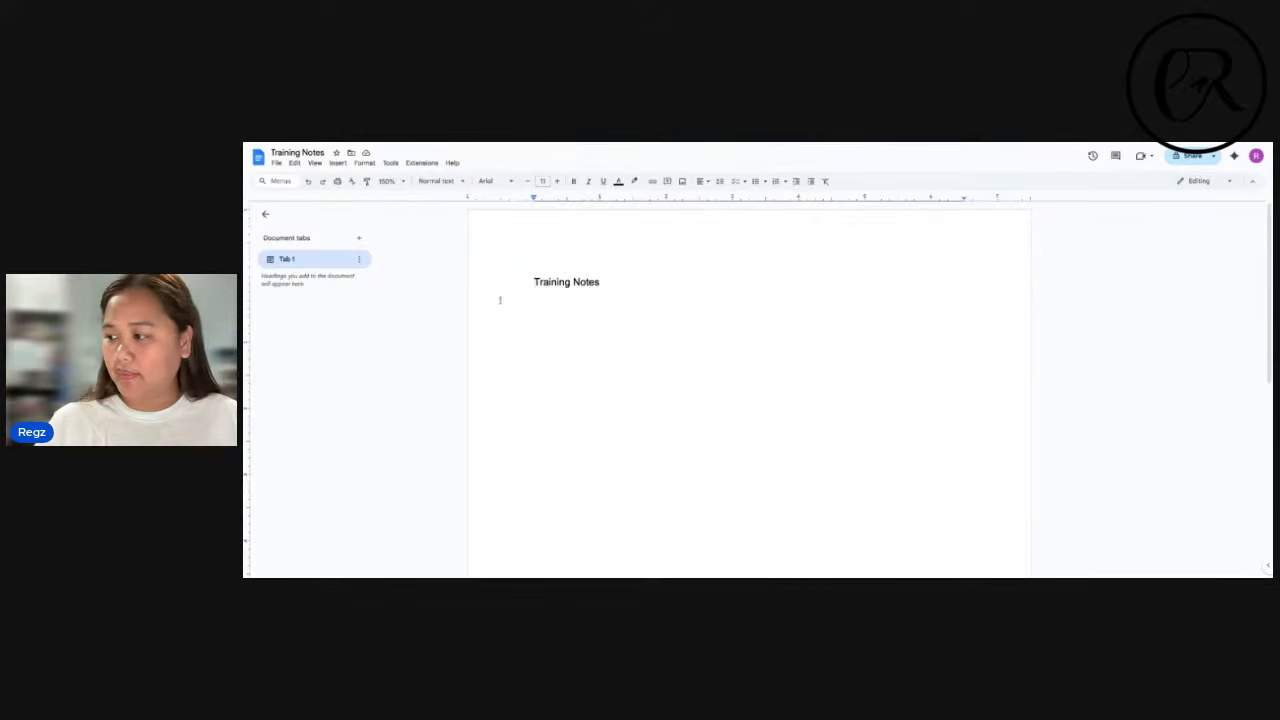
click(390, 181)
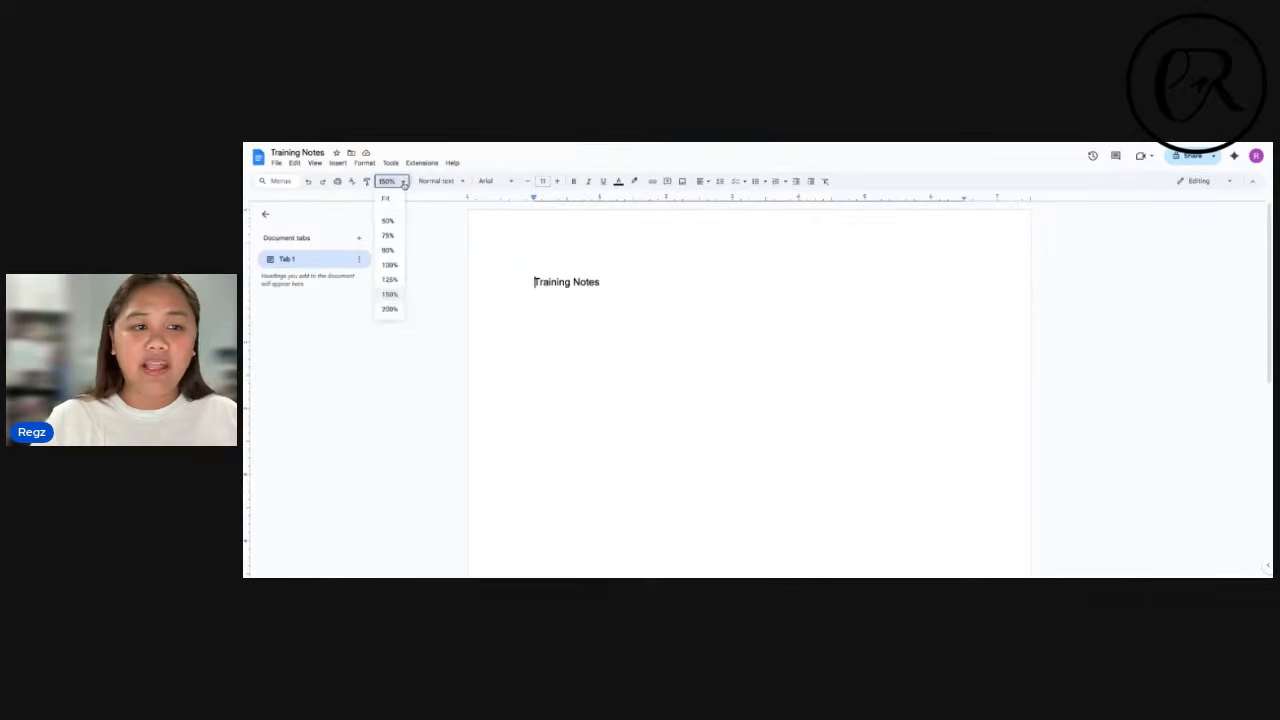
click(390, 309)
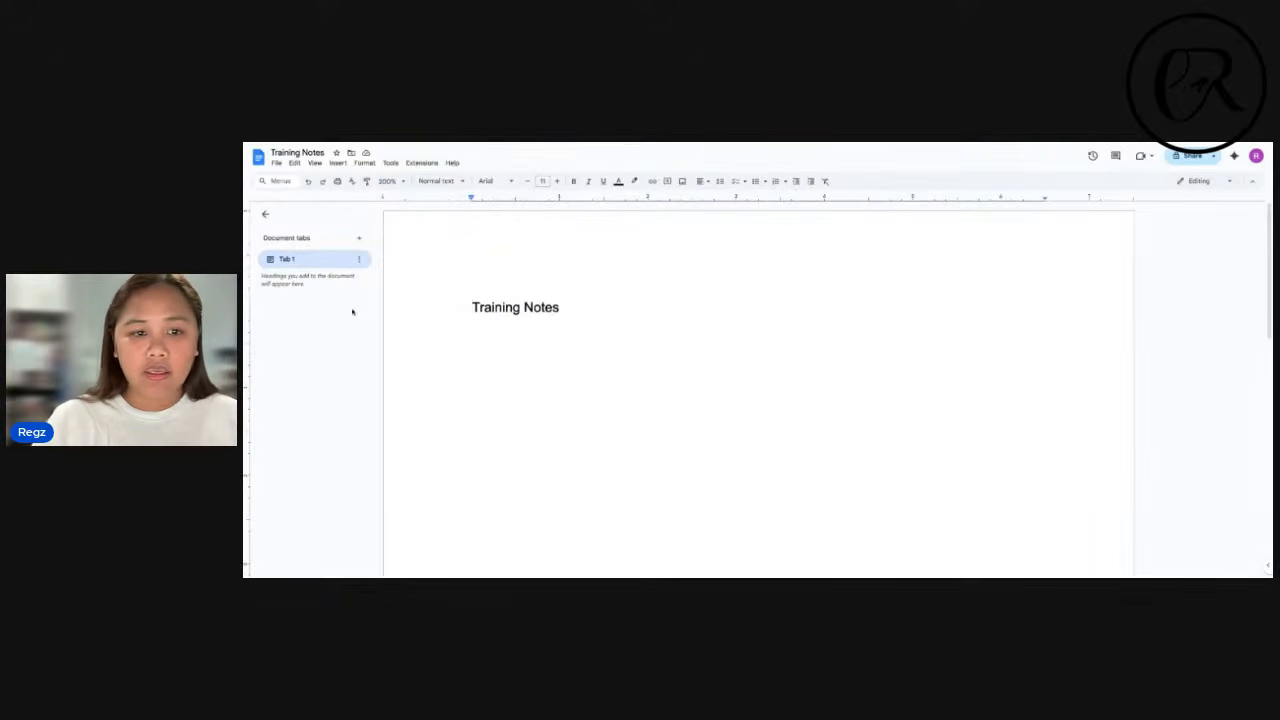
- Try the Title and Heading 1 styles on the "Training Notes" line, and settle on Heading 2
drag(471, 307, 565, 307)
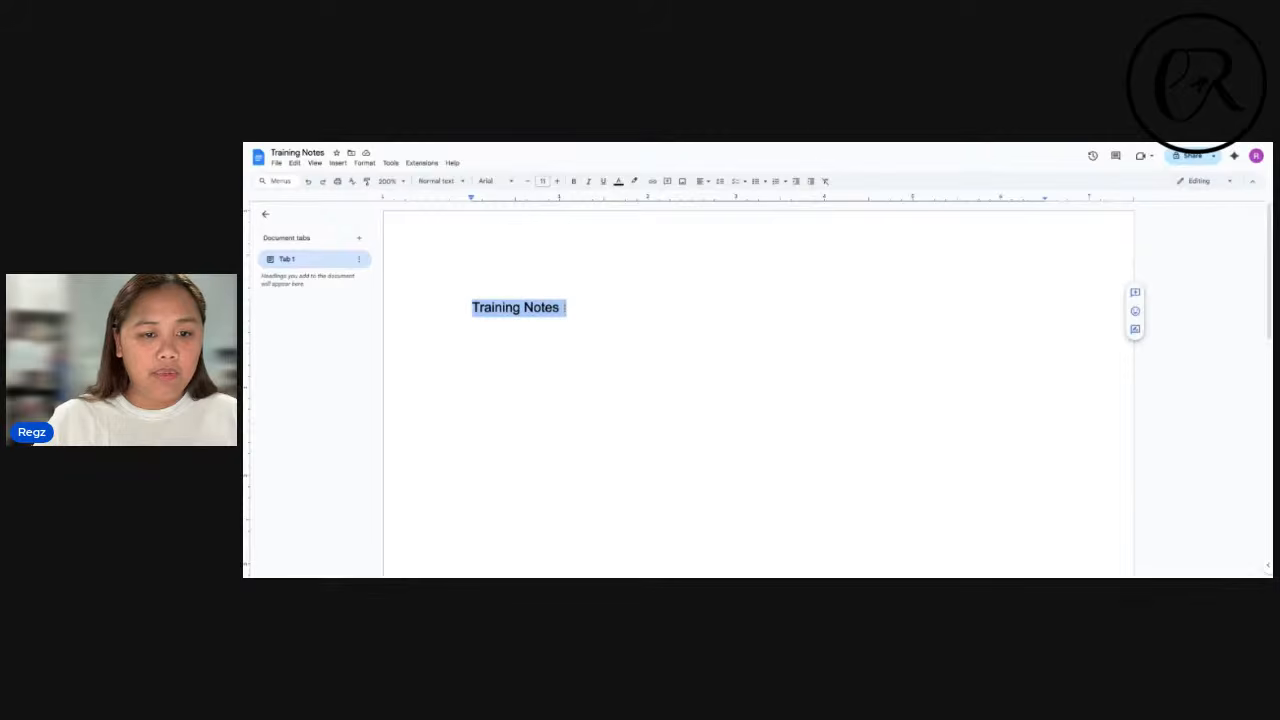
click(440, 181)
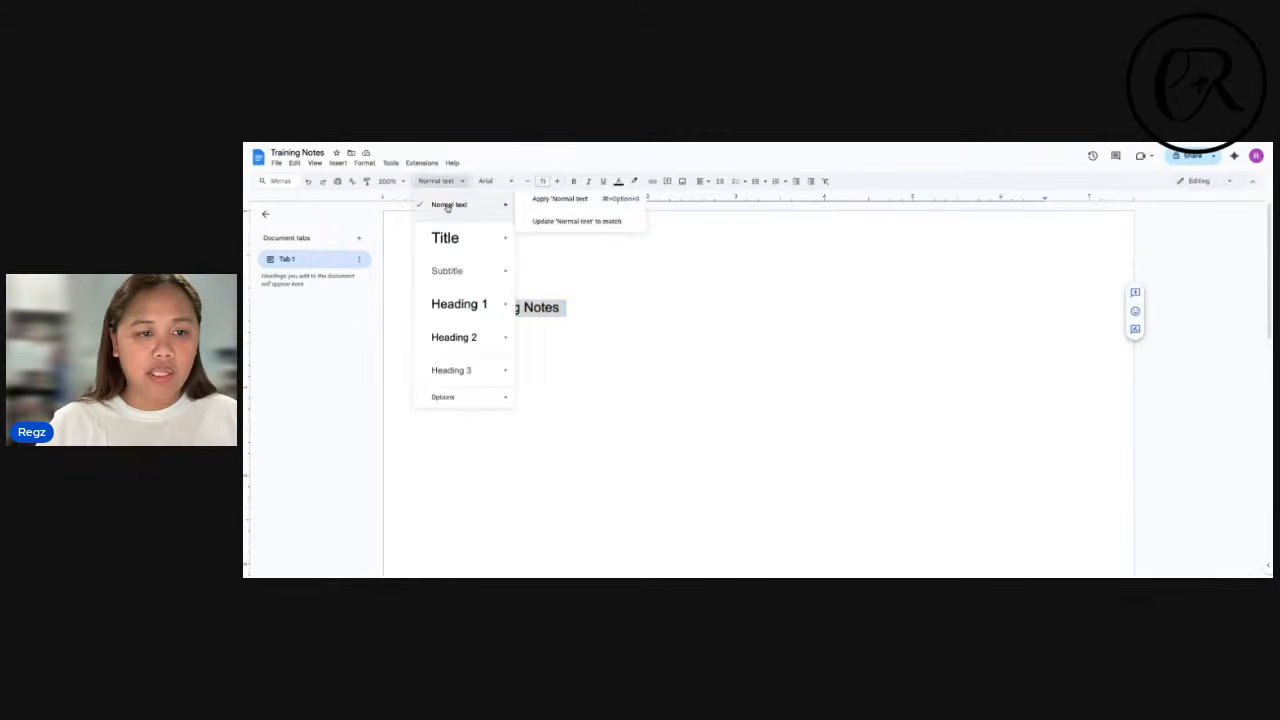
click(447, 237)
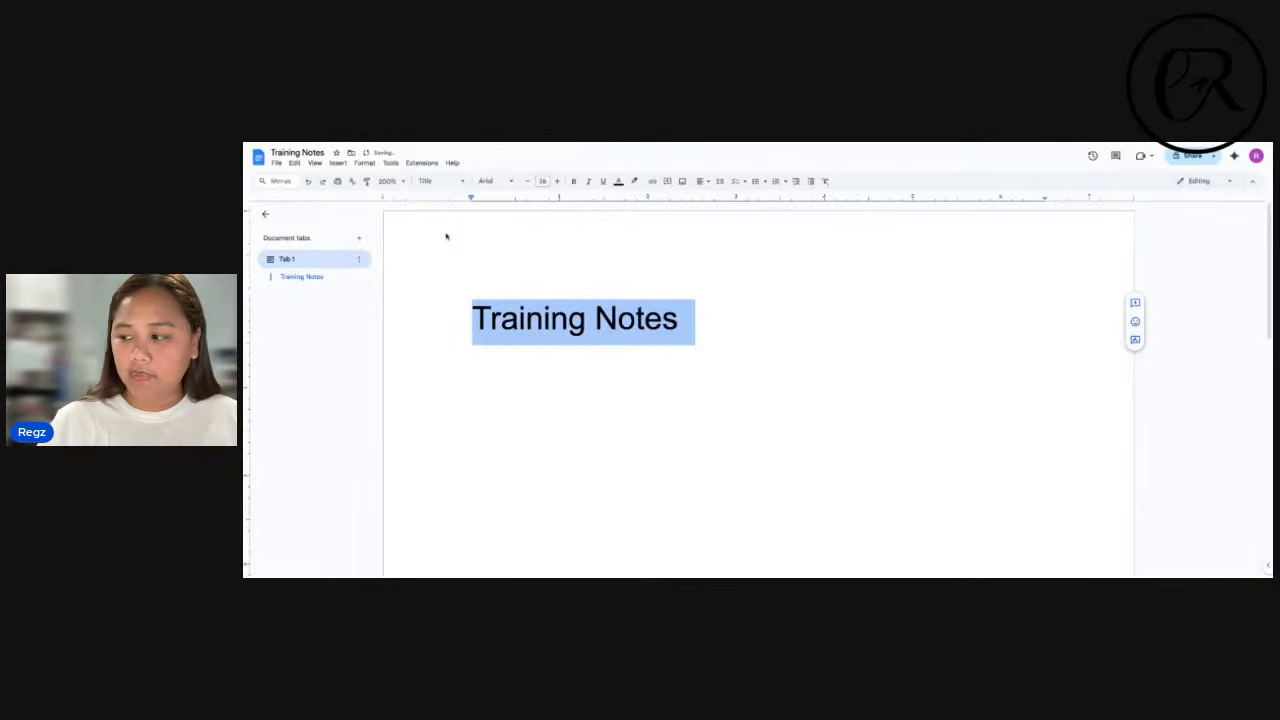
click(440, 181)
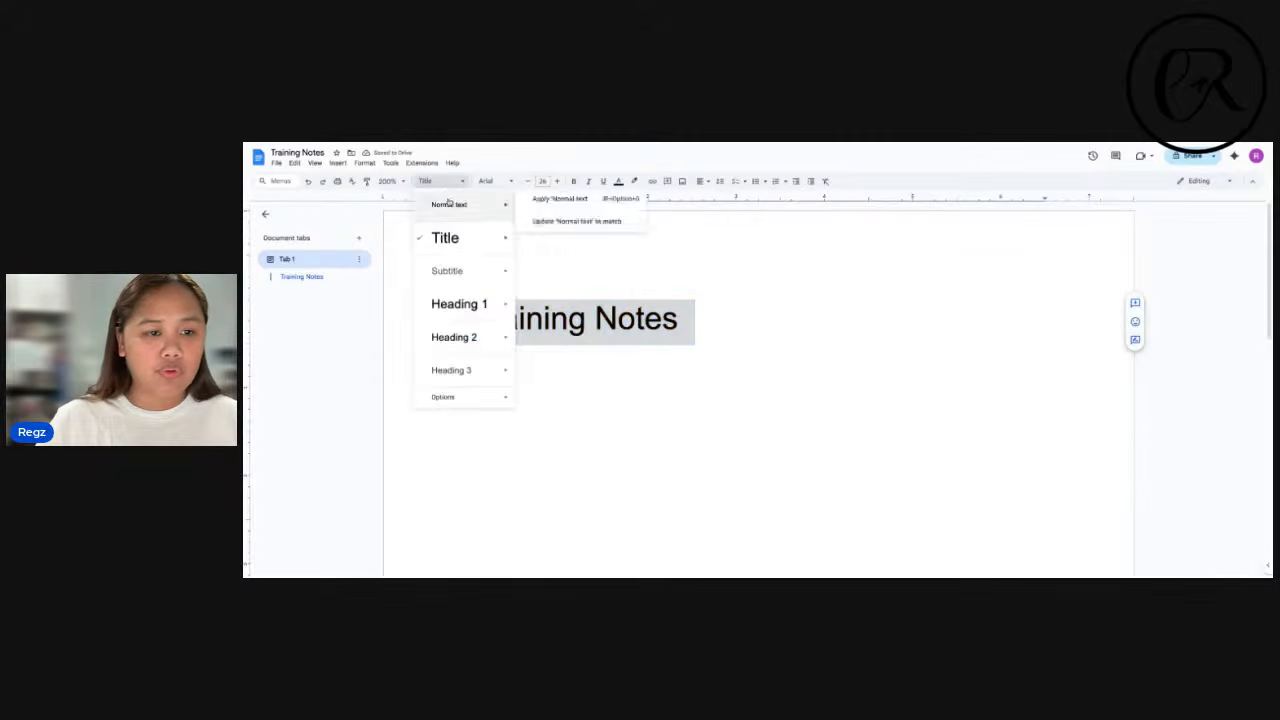
click(457, 306)
click(440, 181)
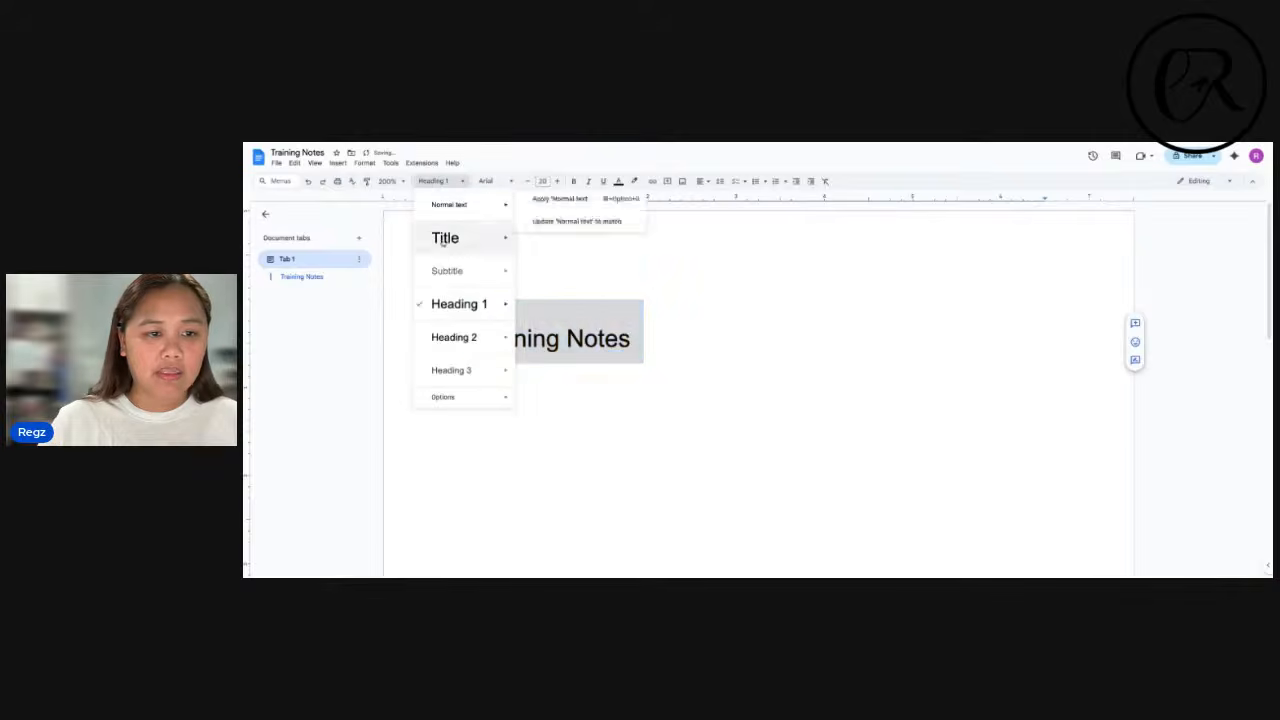
click(463, 343)
- Try the Impact font on the "Training Notes" heading, and change it to Pacifico
click(492, 181)
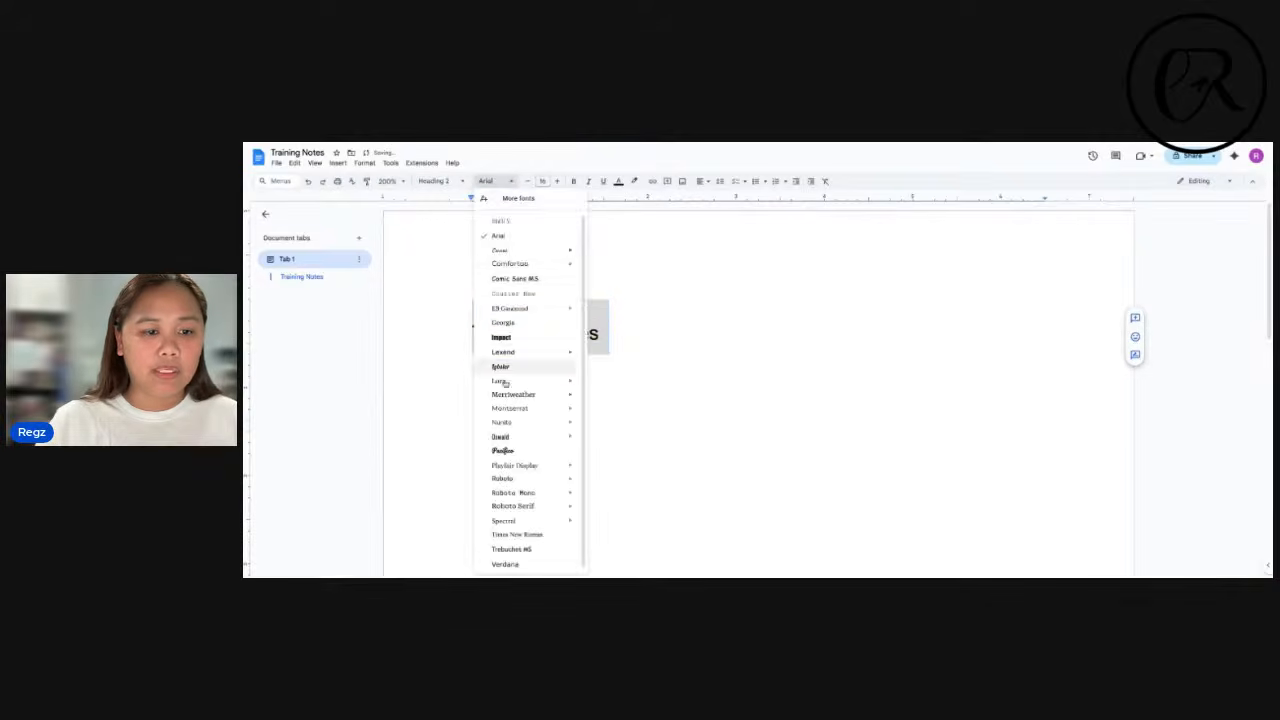
click(505, 337)
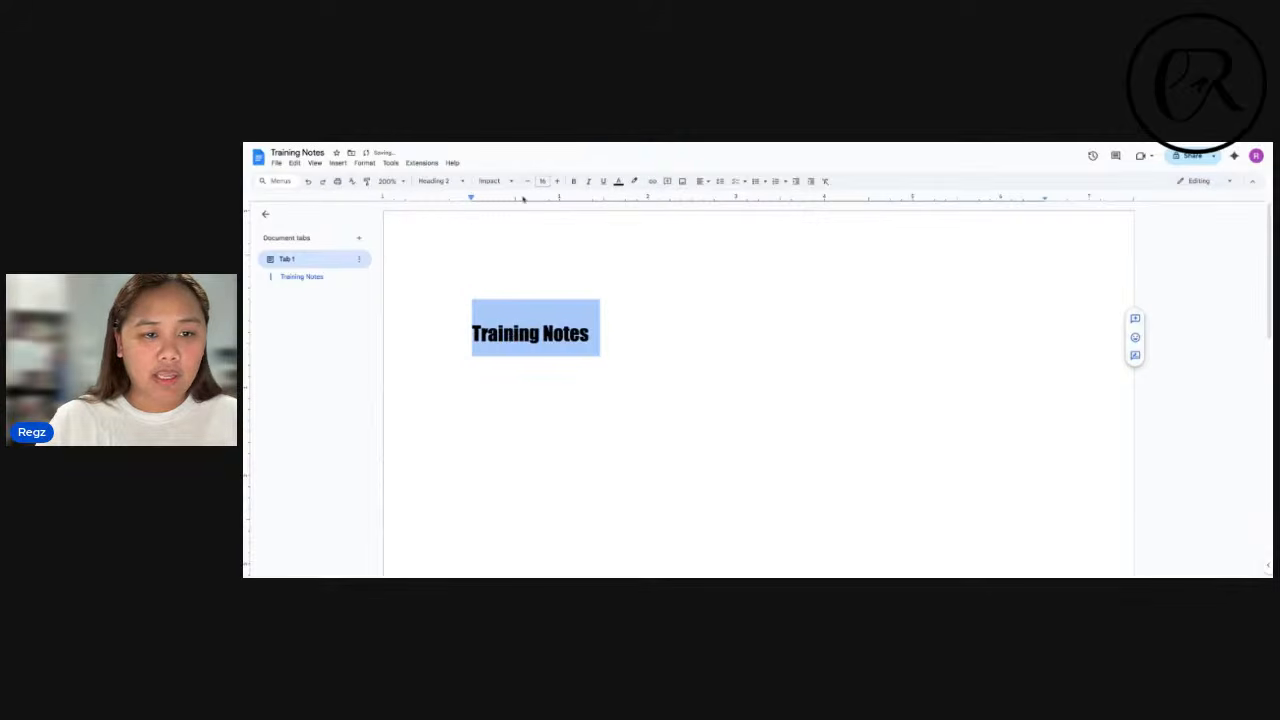
click(492, 181)
scroll(513, 443, down, 1)
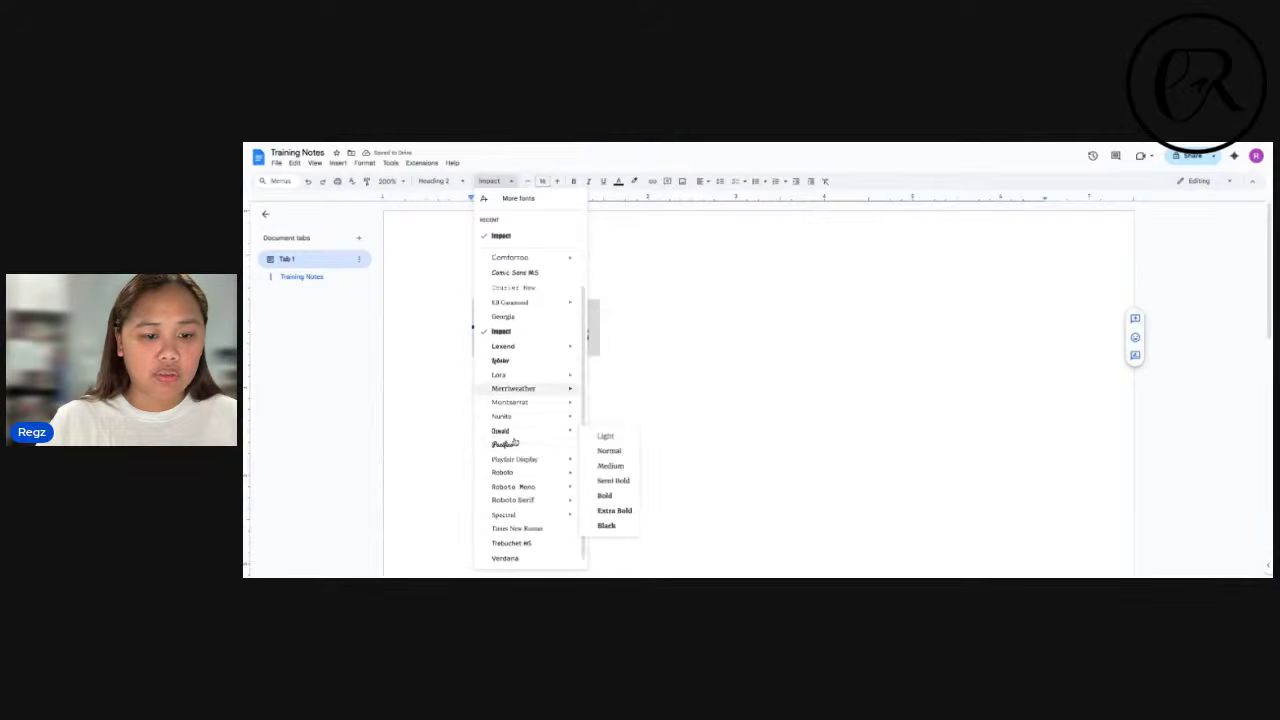
click(513, 443)
- Set the "Training Notes" heading's font size to 40 and add a new line below it
click(542, 181)
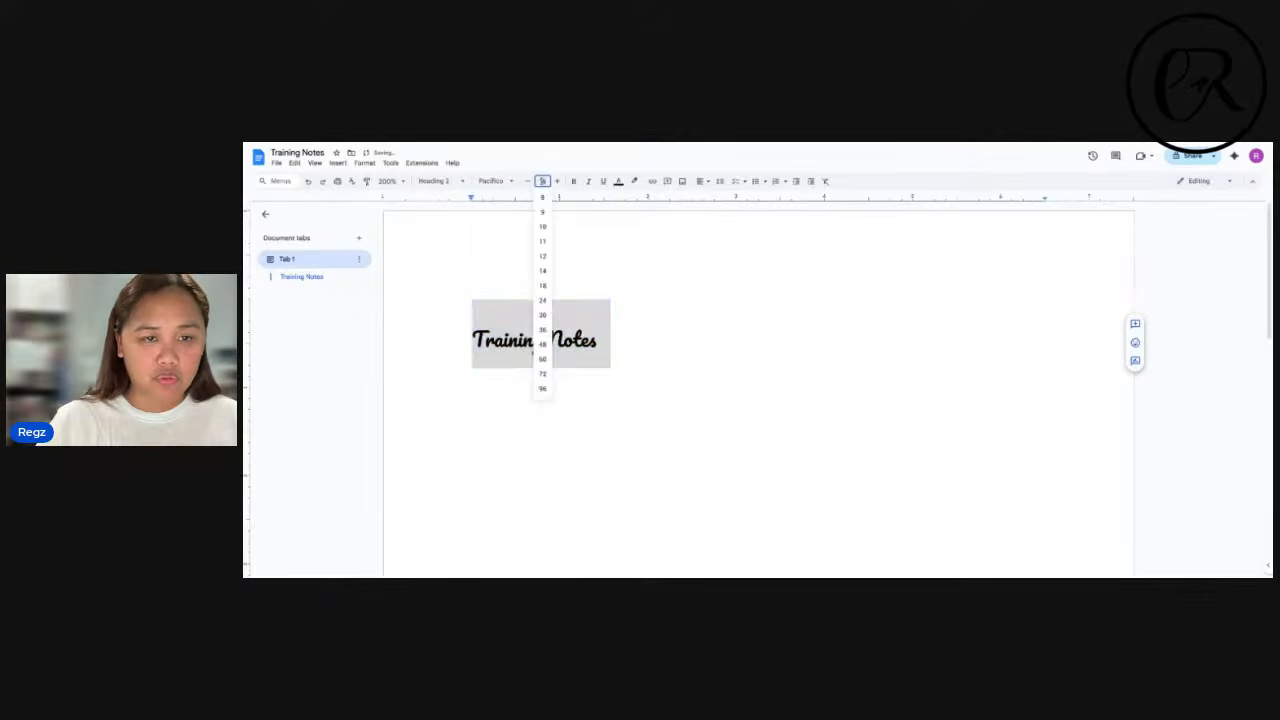
text(40)
key(Return)
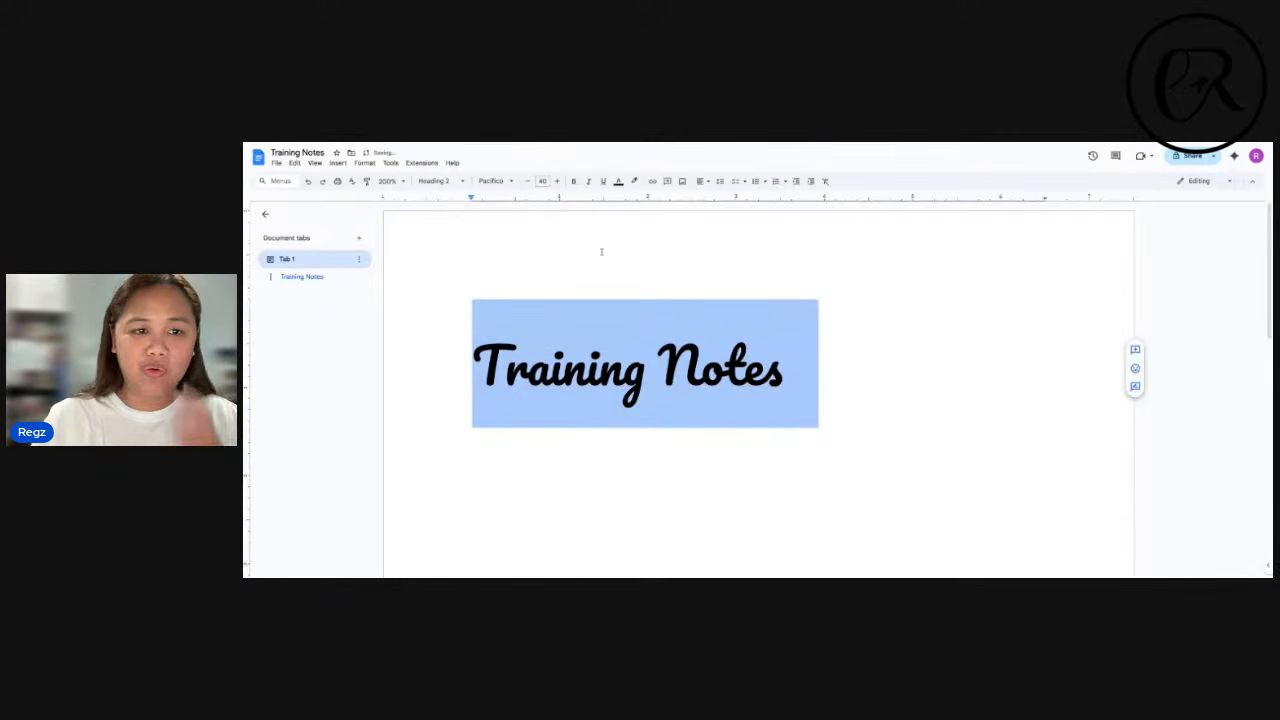
click(788, 347)
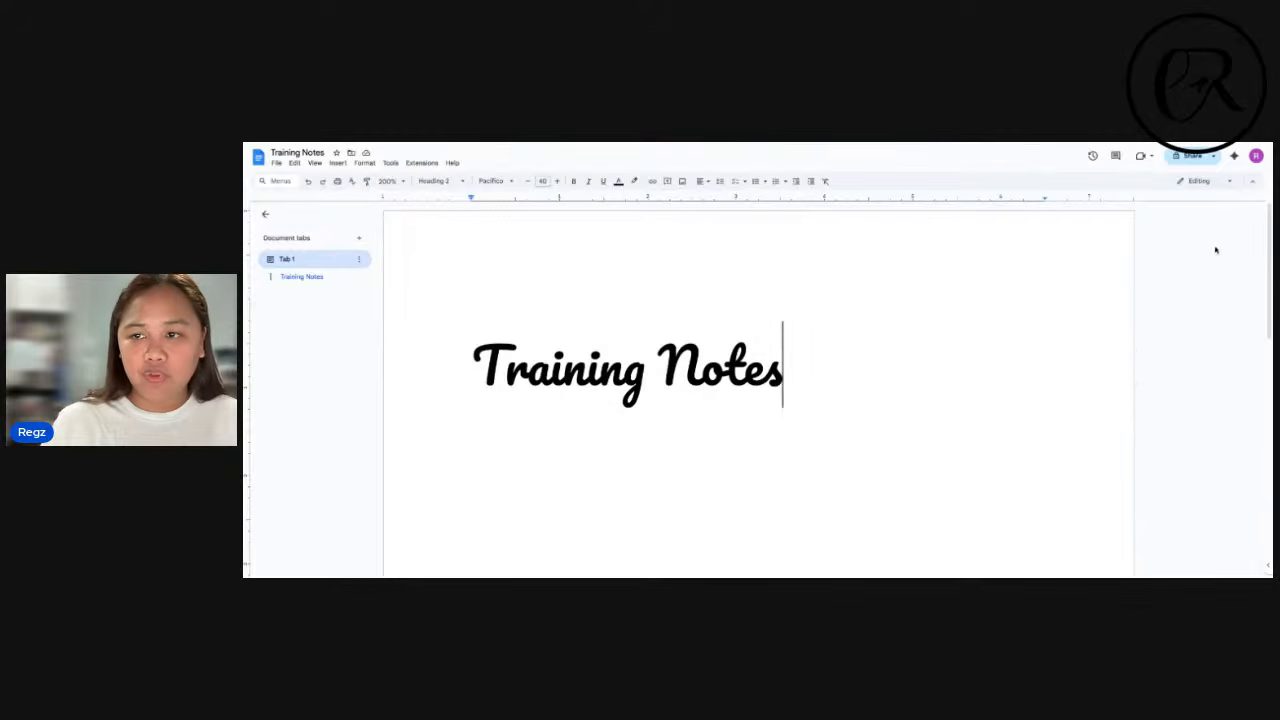
key(Return)
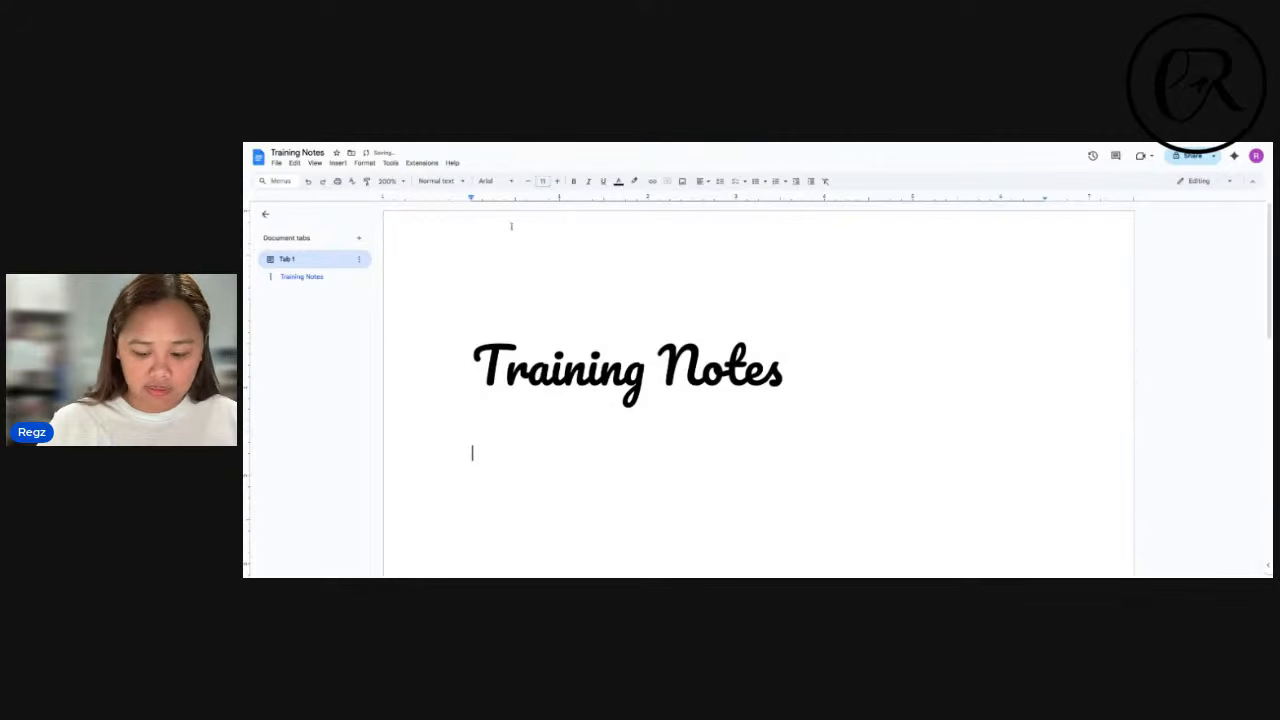
- Select the "Training Notes" heading and examine the editing commands available for the selected text
scroll(514, 287, down, 2)
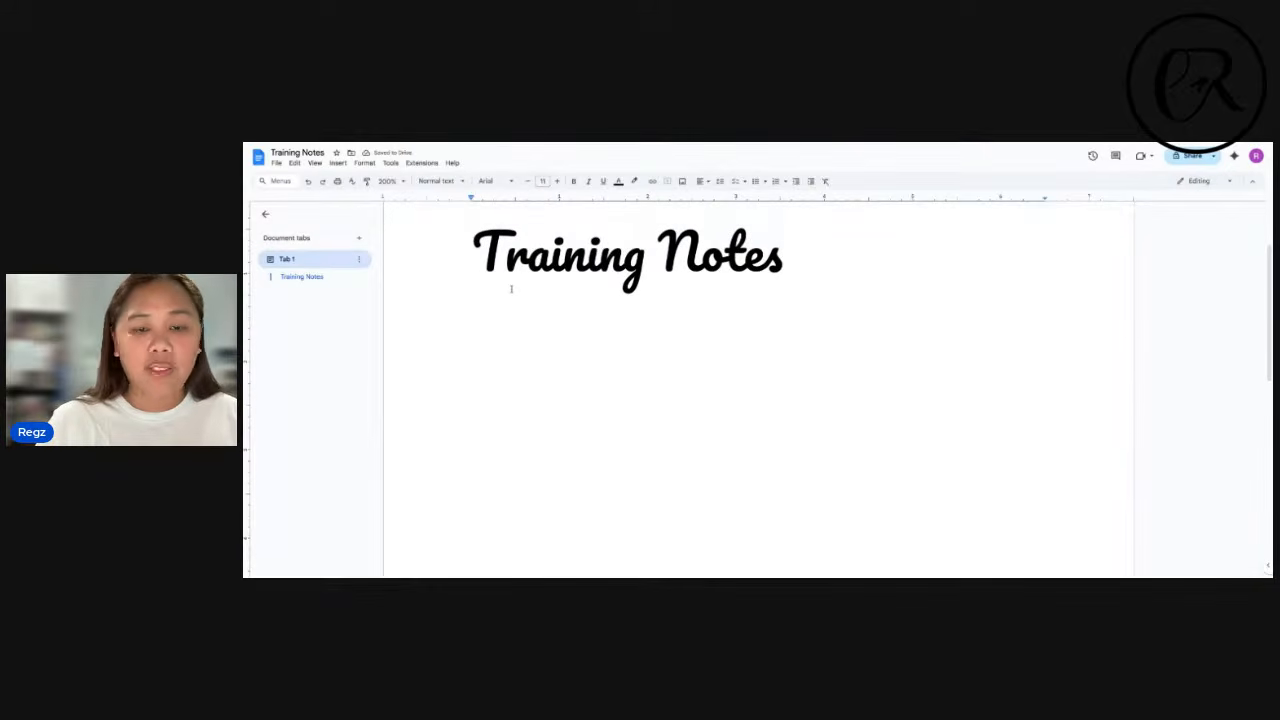
scroll(484, 337, up, 2)
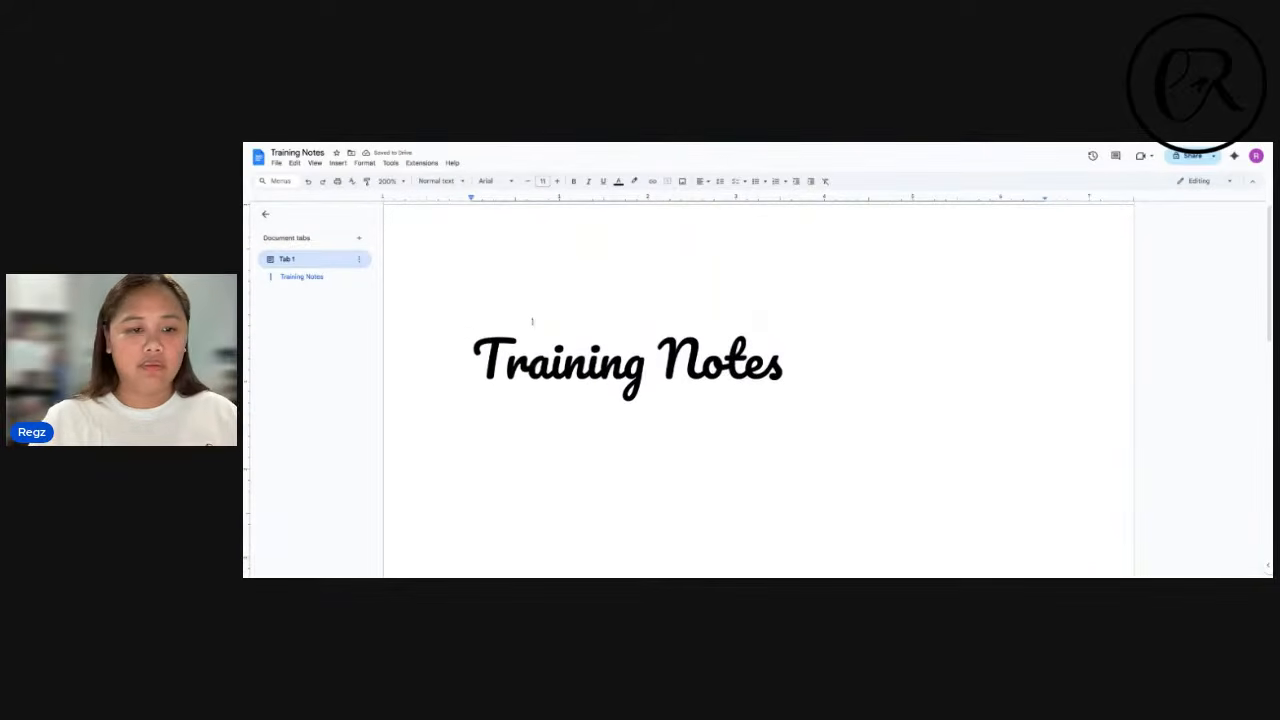
click(531, 325)
drag(476, 368, 779, 376)
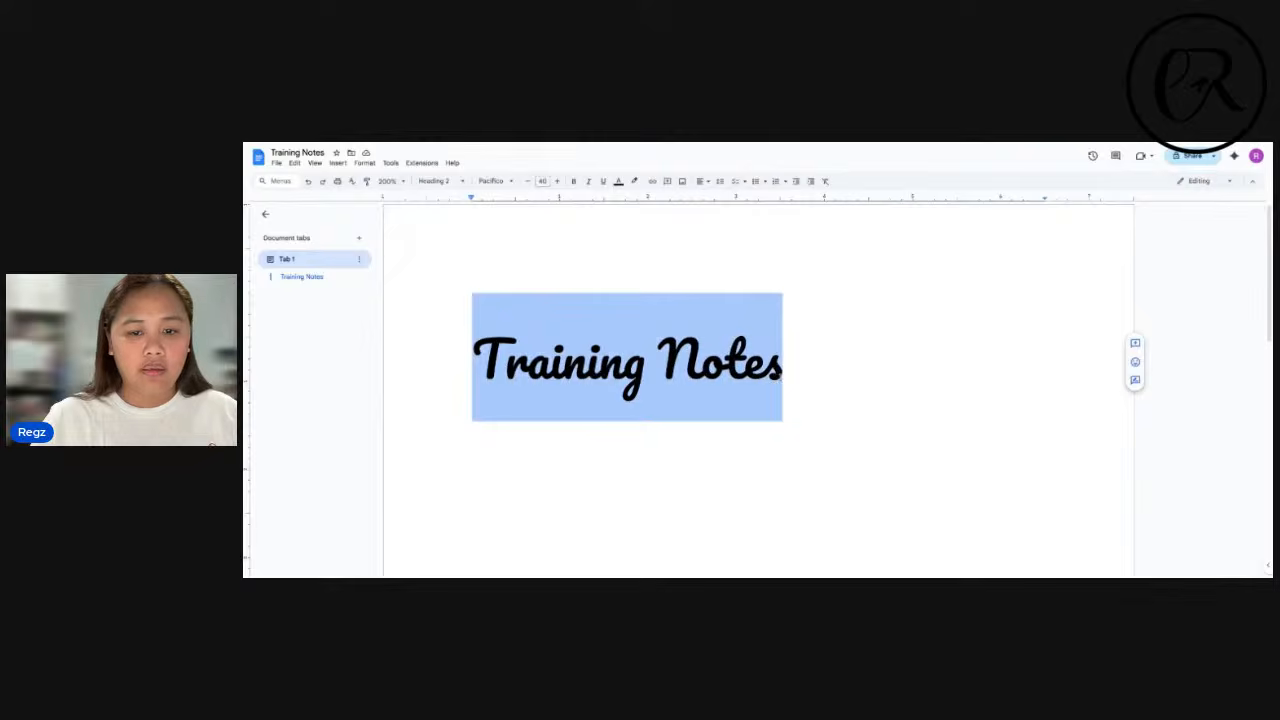
click(783, 375)
drag(475, 367, 808, 367)
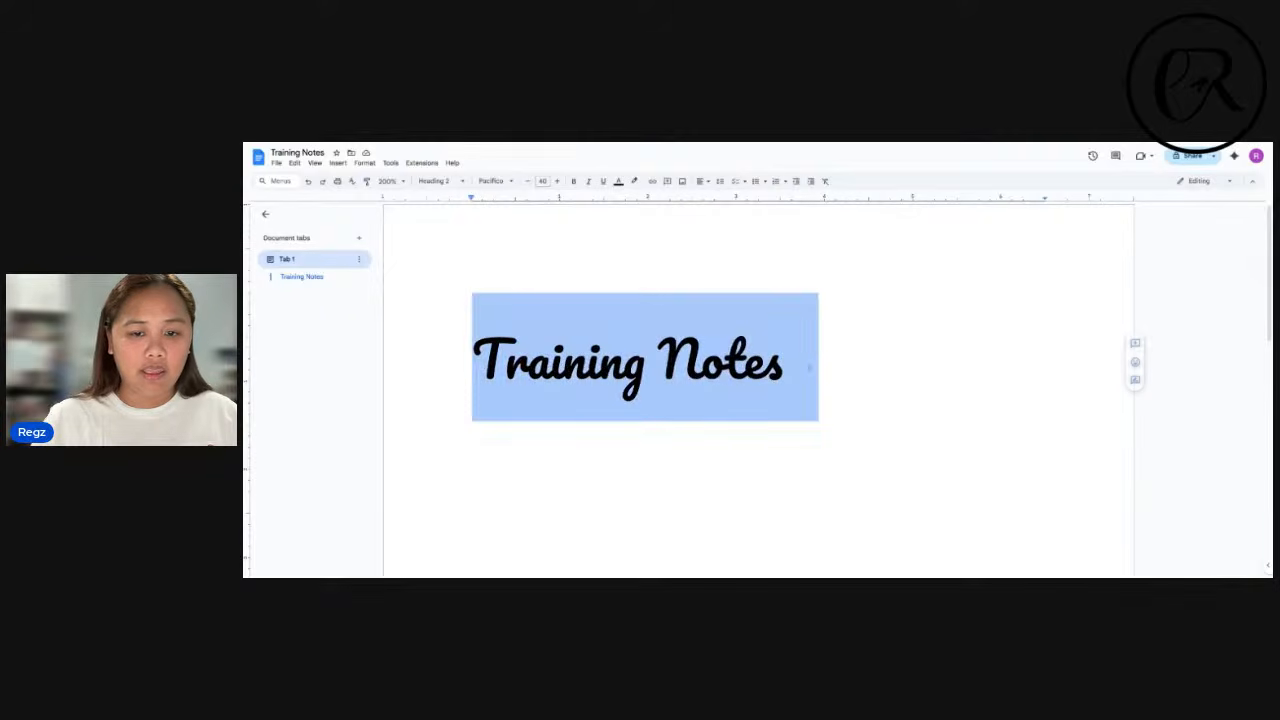
right_click(577, 316)
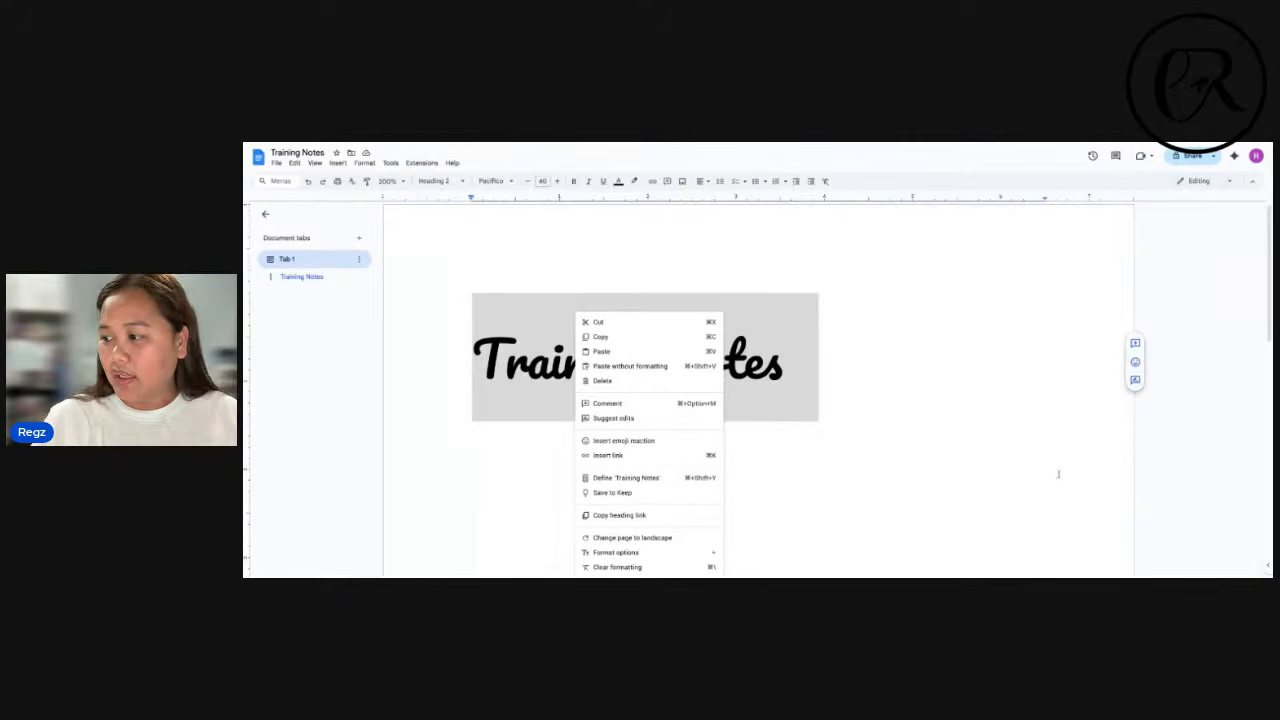
scroll(1177, 296, up, 1)
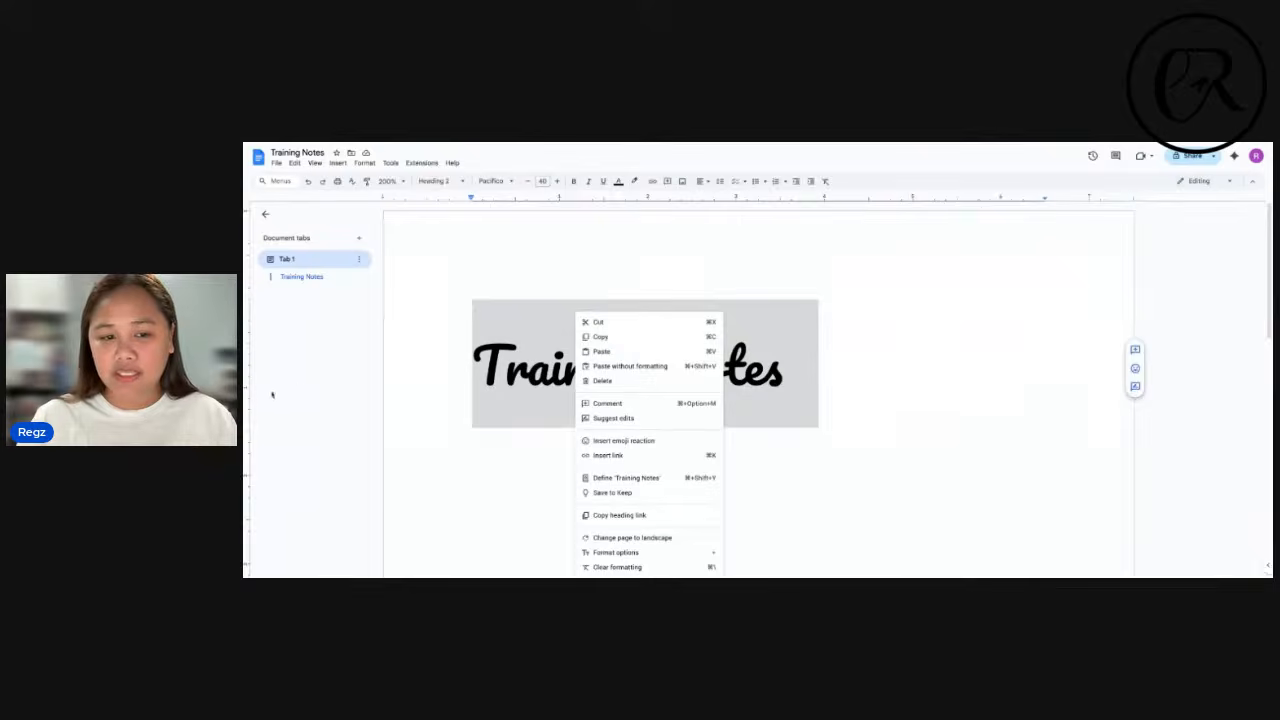
- Cut the whole "Training Notes" heading and paste it back at the start of the document
click(470, 400)
drag(470, 400, 826, 380)
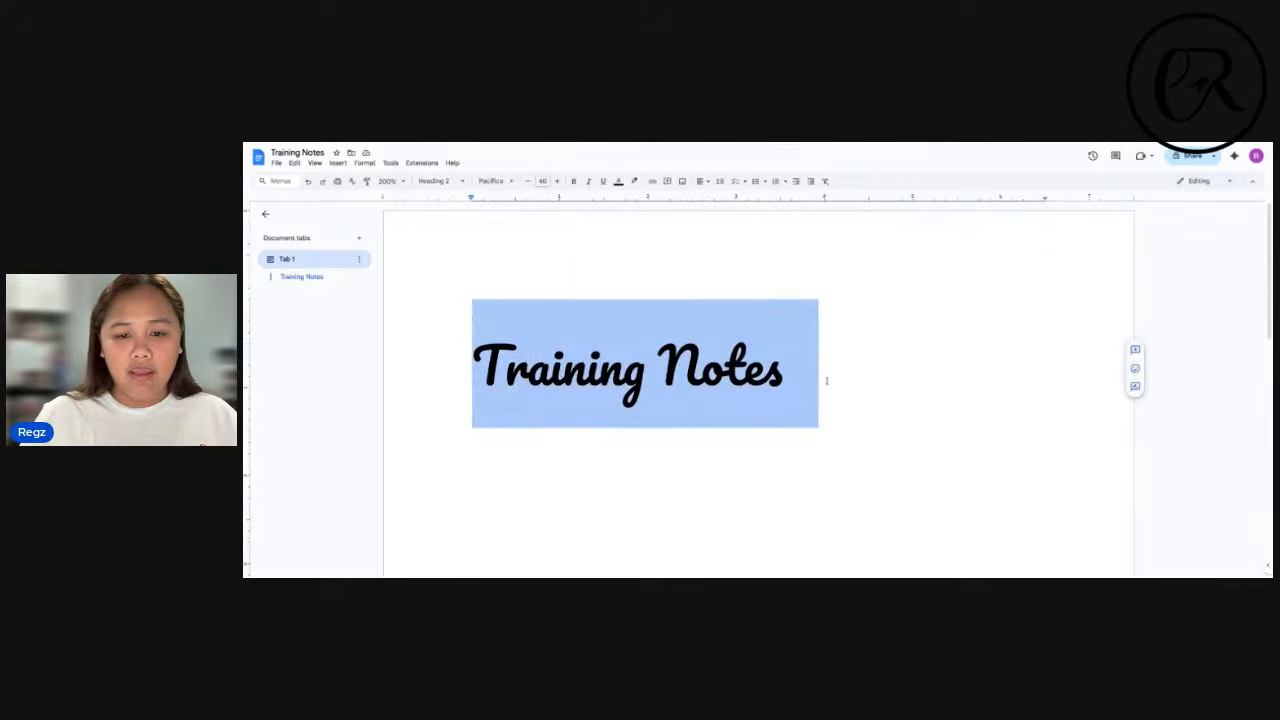
right_click(626, 314)
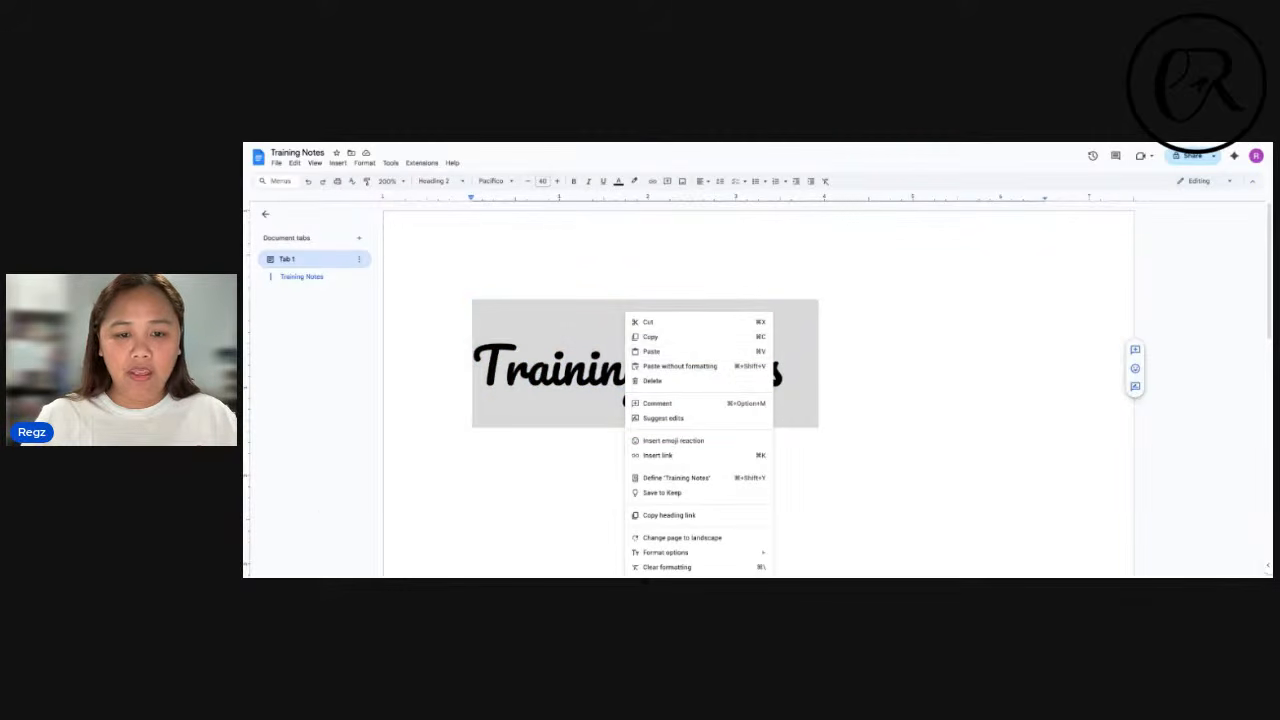
click(655, 323)
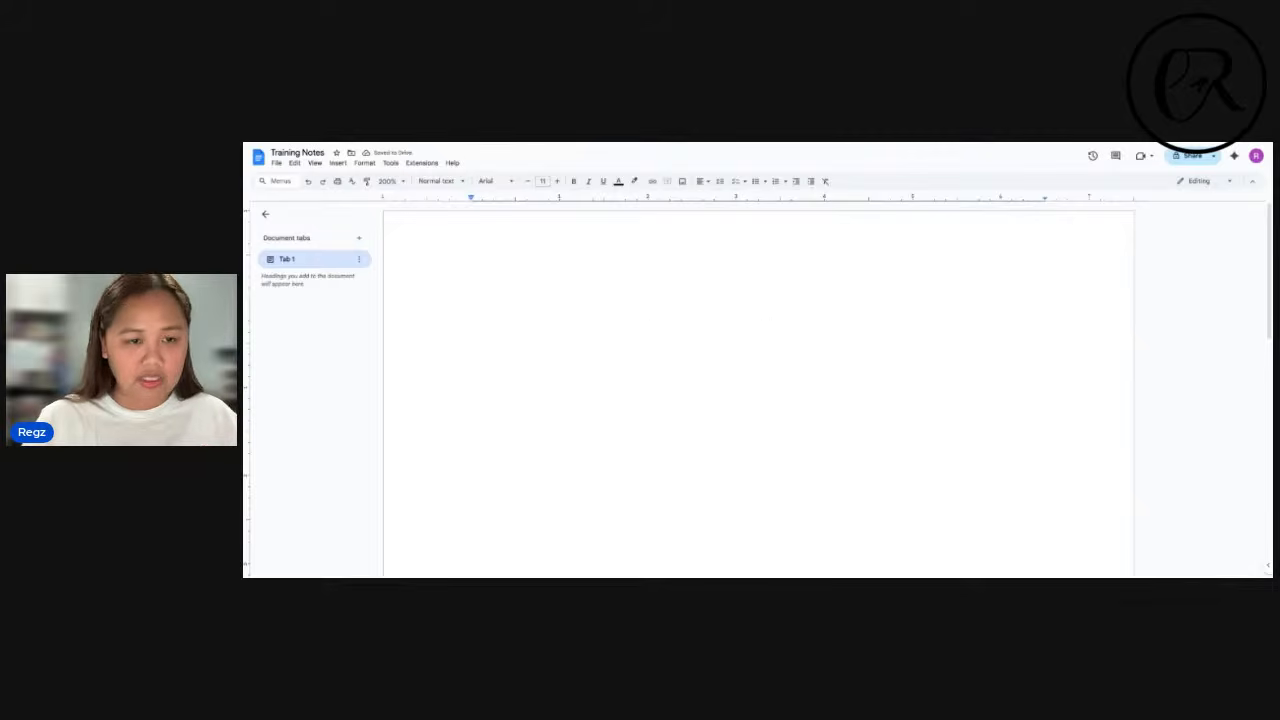
right_click(621, 315)
click(670, 352)
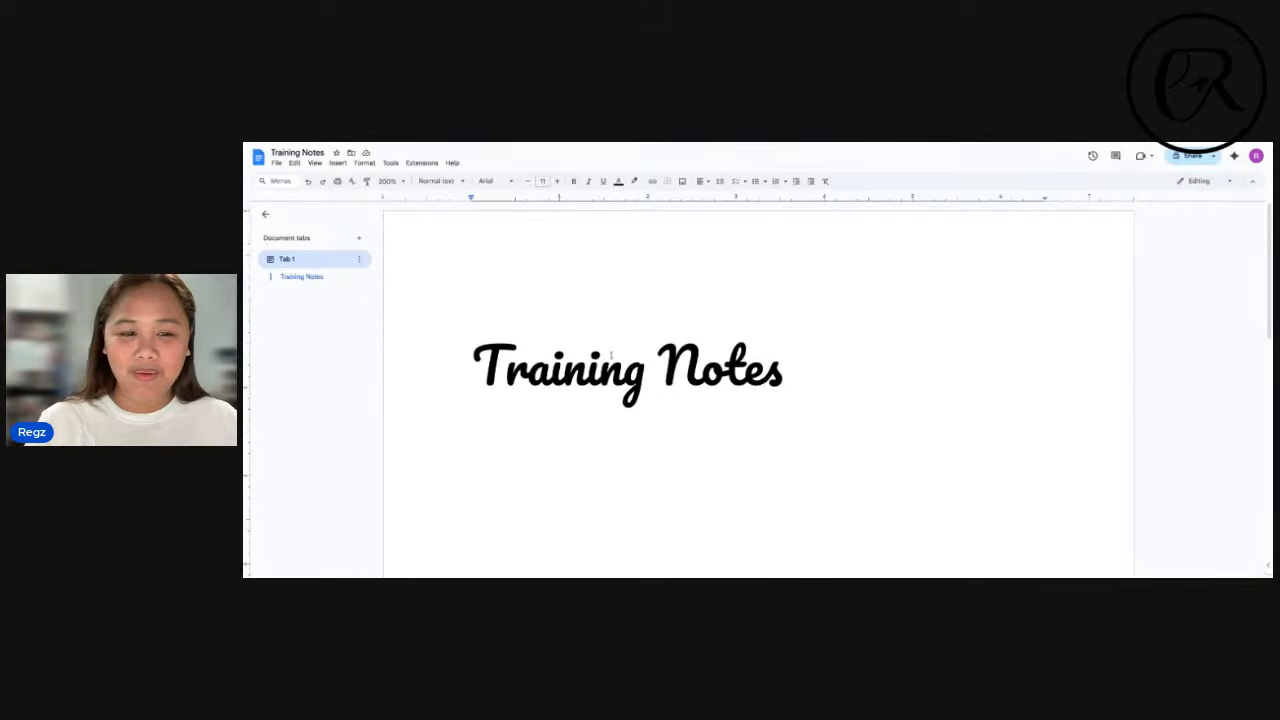
- Copy the "Training Notes" heading and paste a duplicate on a new line below it
key(Up)
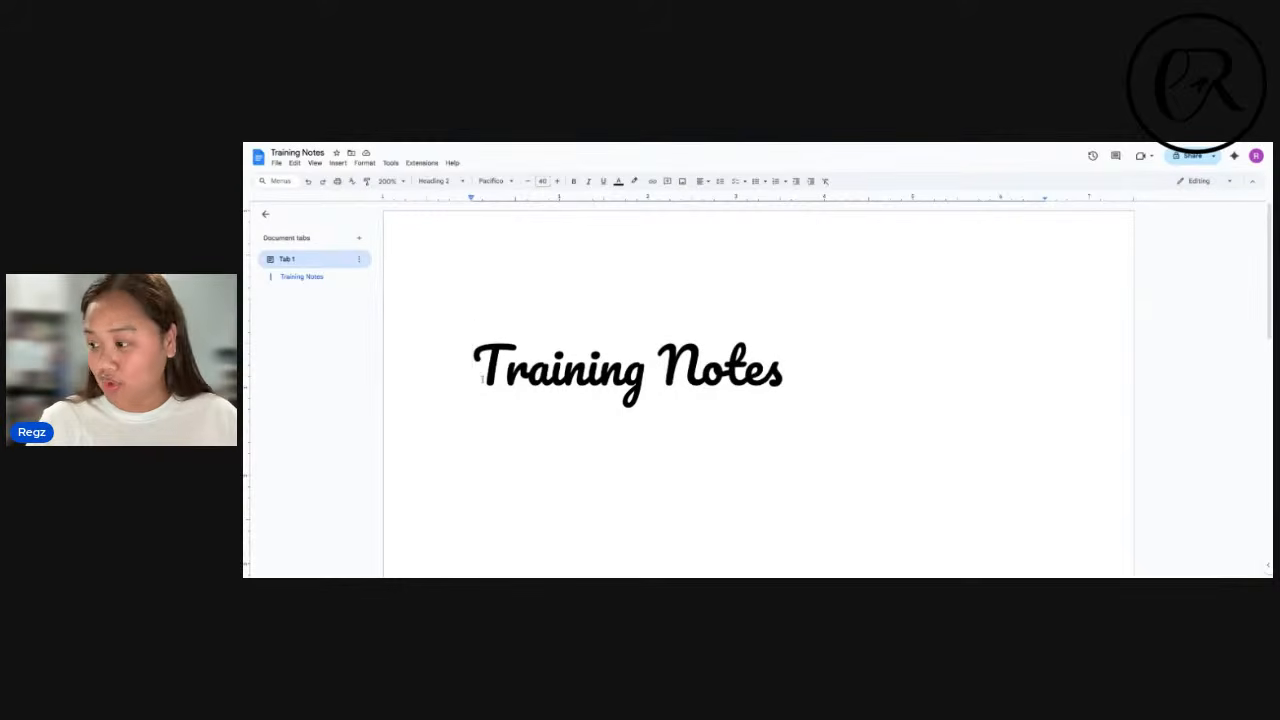
drag(490, 374, 790, 378)
right_click(648, 314)
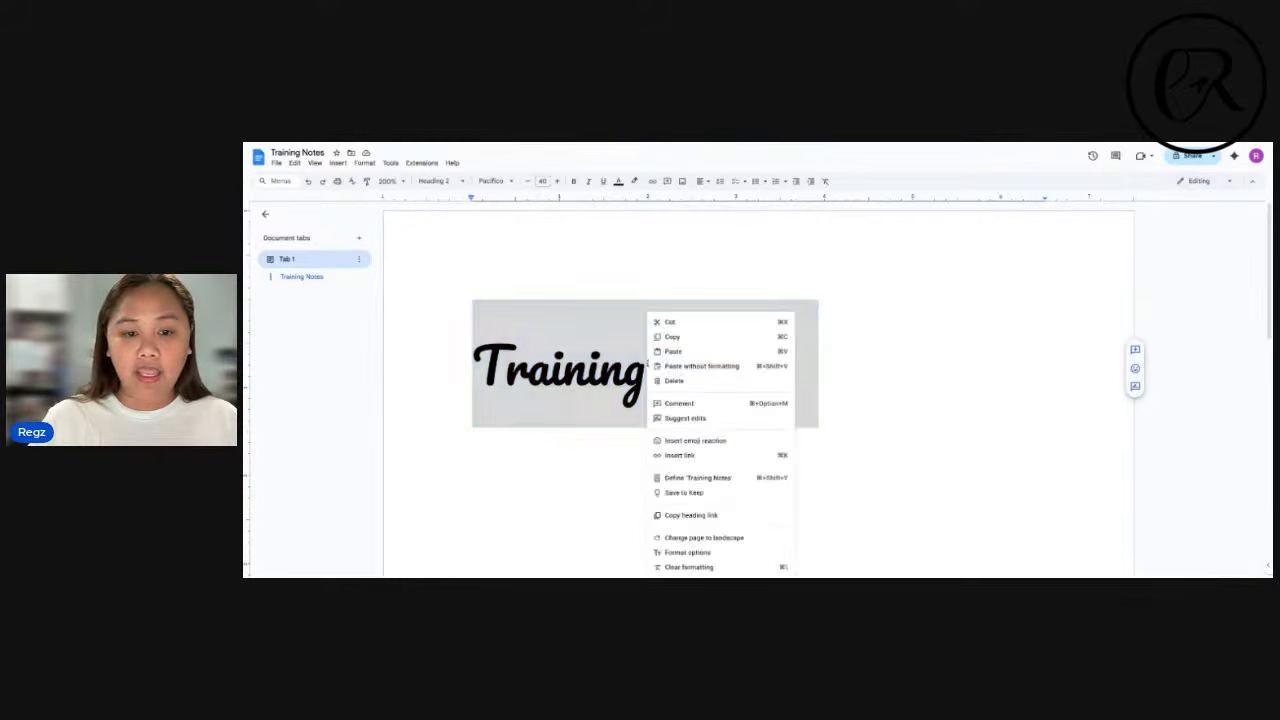
click(697, 341)
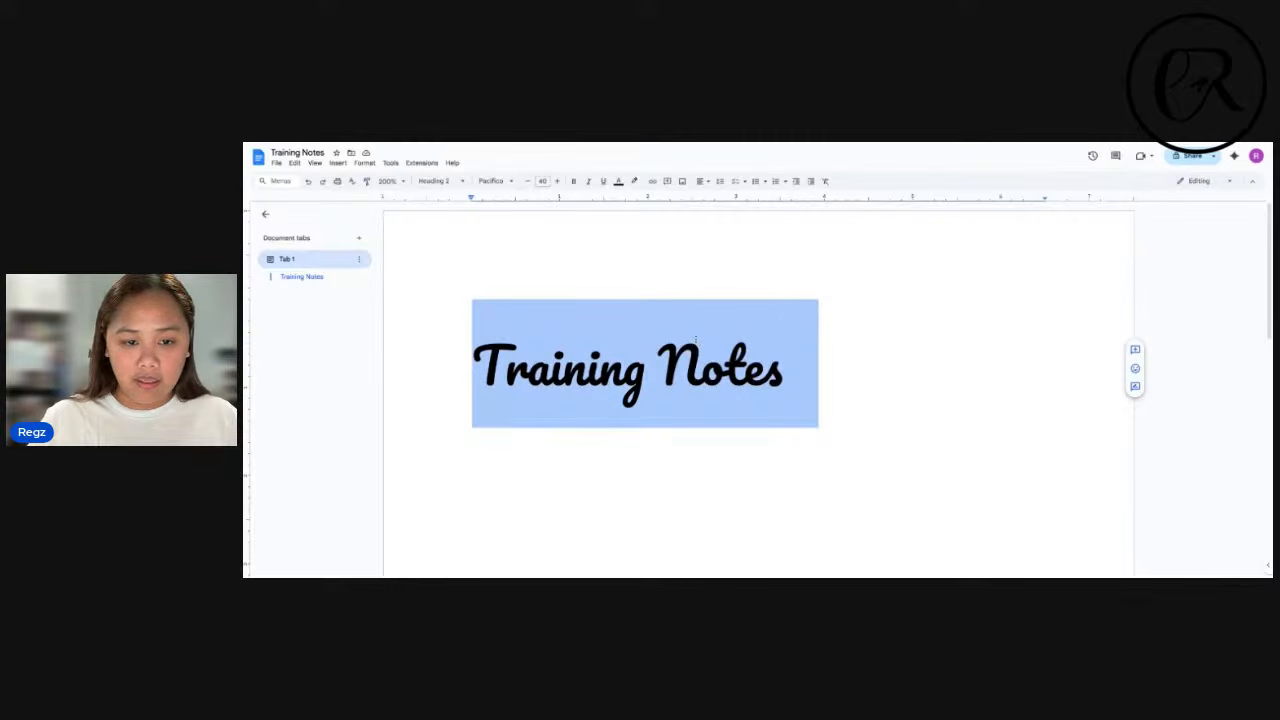
click(831, 374)
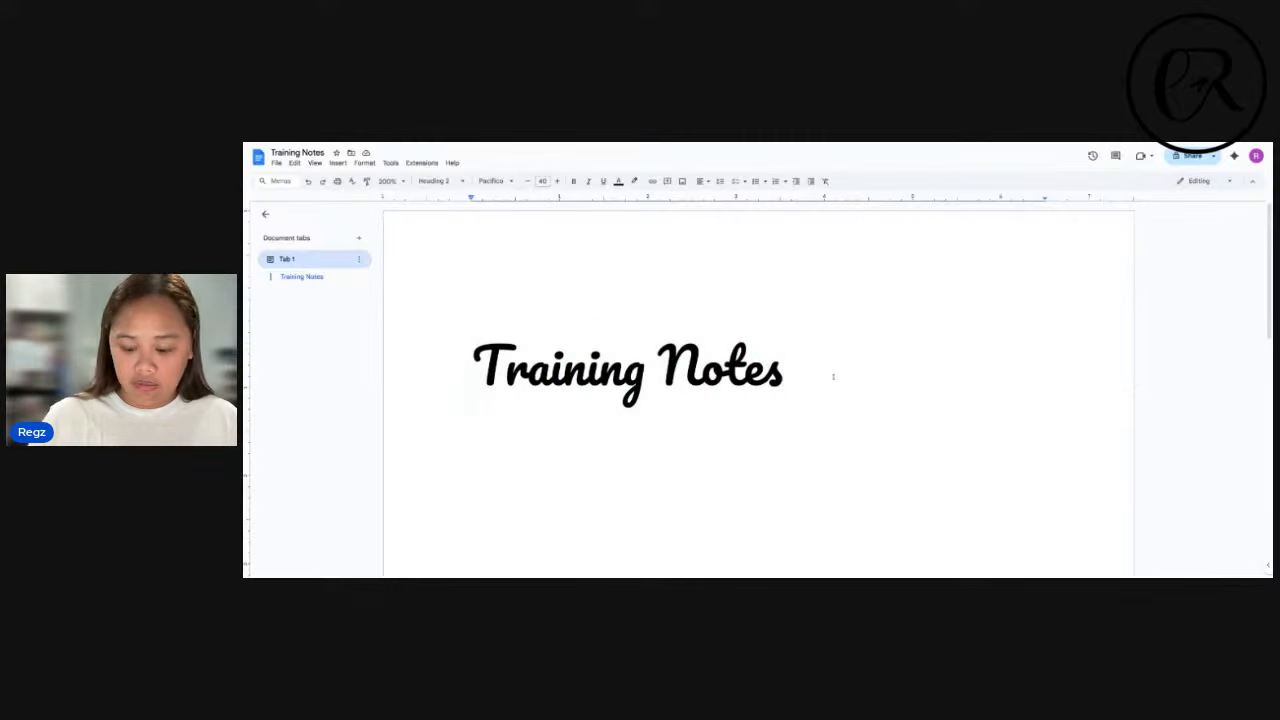
key(Return)
key(ctrl+v)
- Replace all of the document's content with the line "MEETING NOTES"
key(ctrl+a)
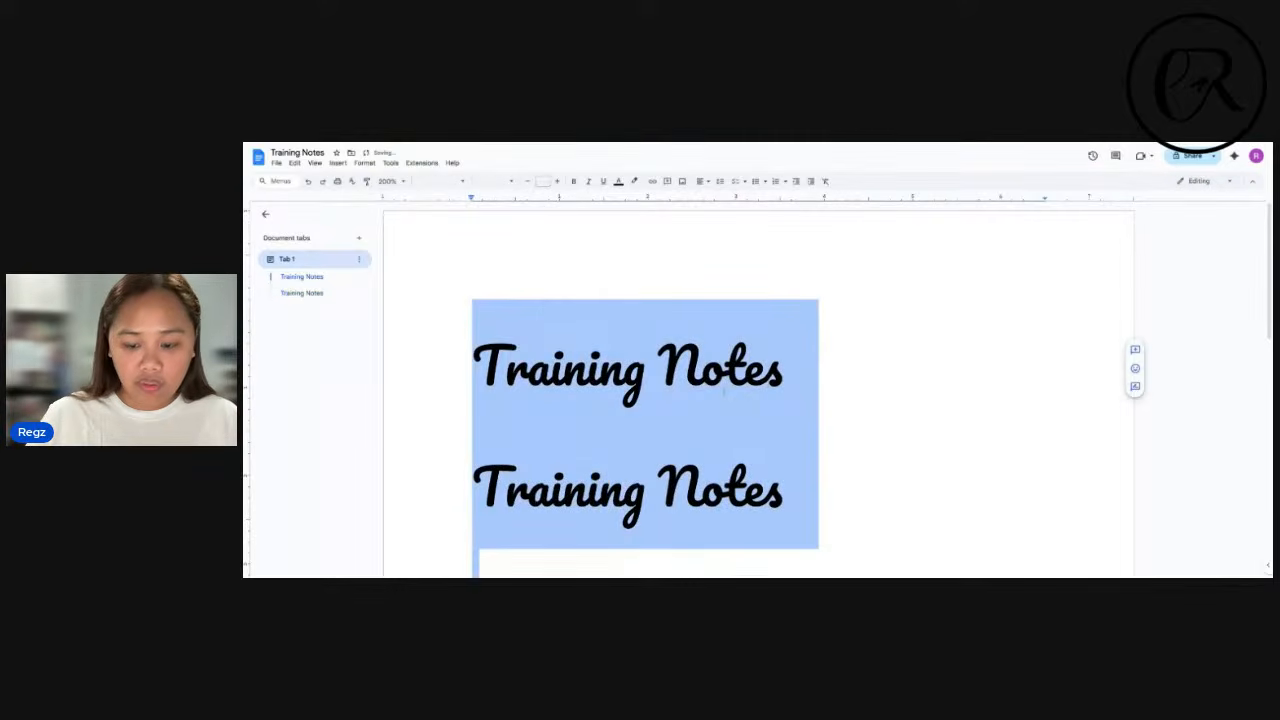
key(BackSpace)
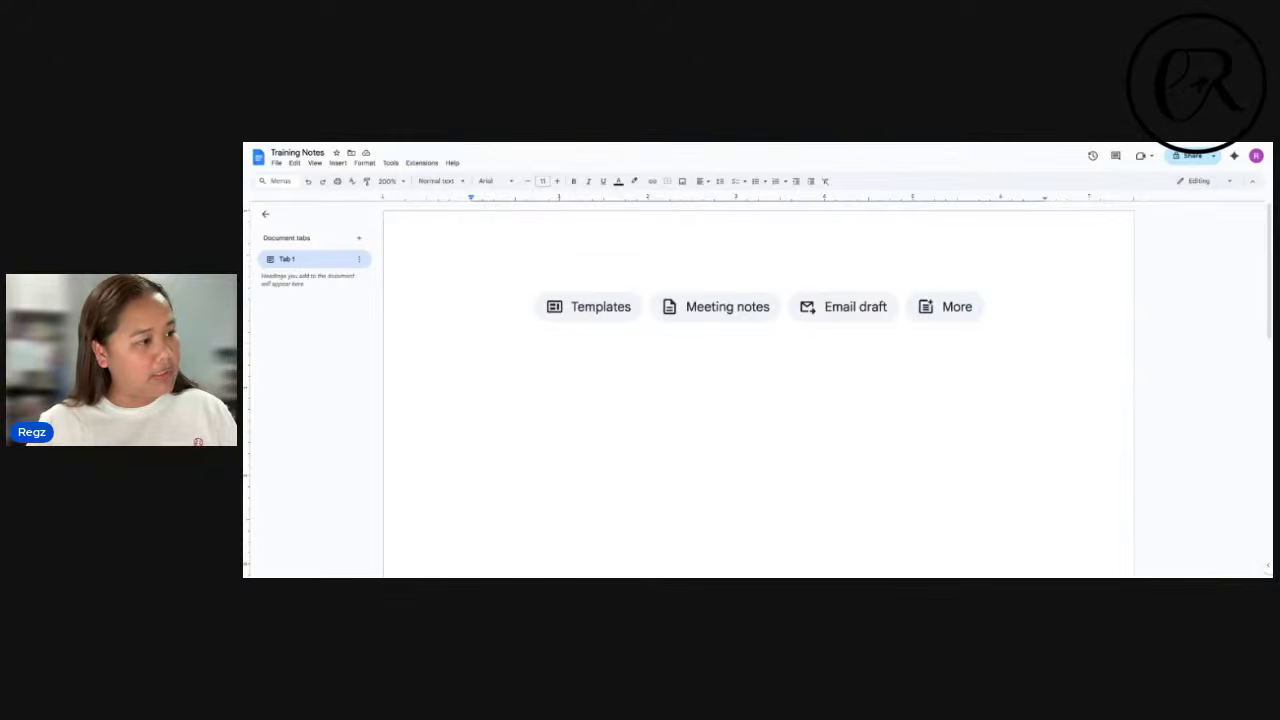
text(DPCUM)
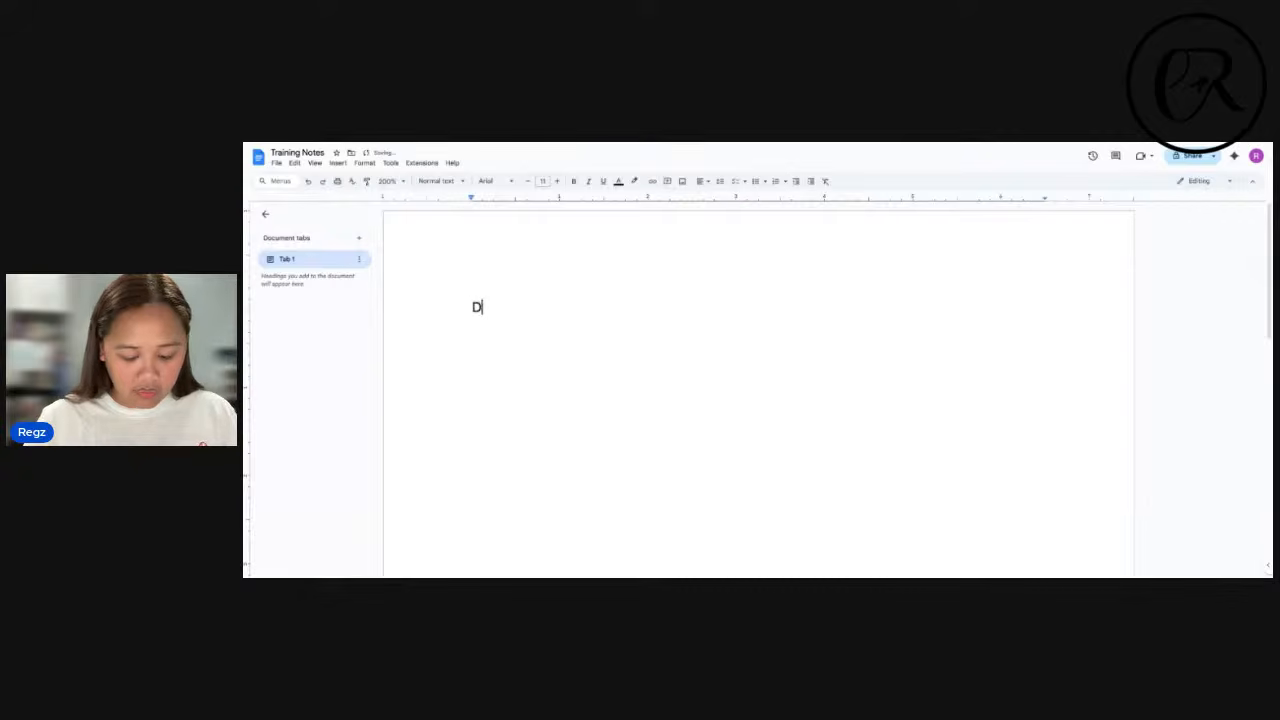
key(BackSpace)
key(BackSpace)
key(BackSpace)
key(BackSpace)
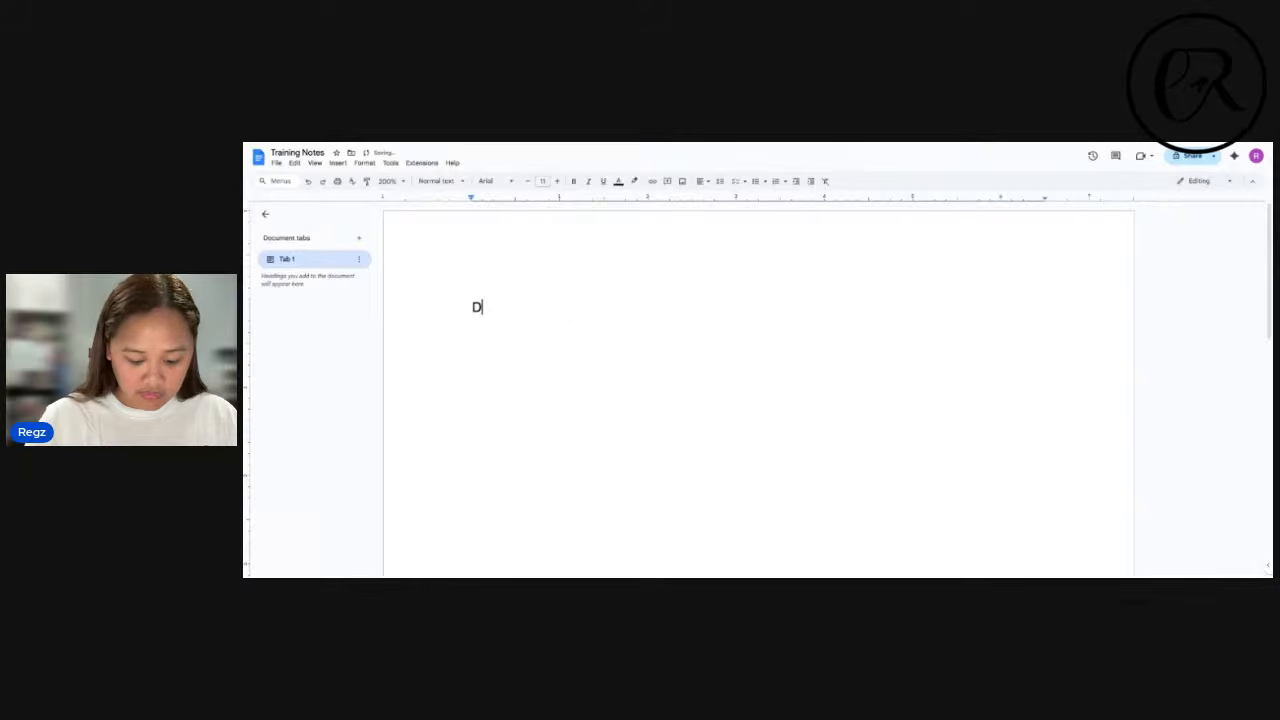
key(BackSpace)
text(MEETING NO)
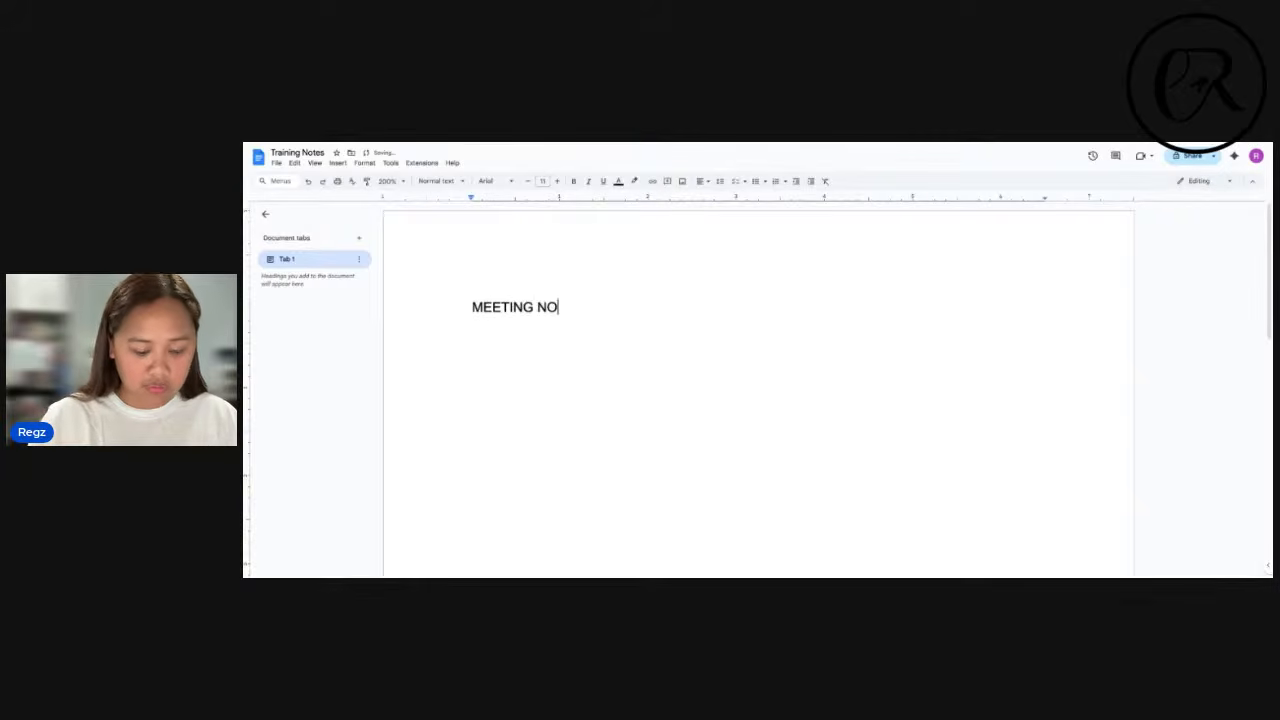
text(TES)
- Delete the entire "MEETING NOTES" line and undo the deletion, repeating the delete and undo once more
key(ctrl+a)
key(BackSpace)
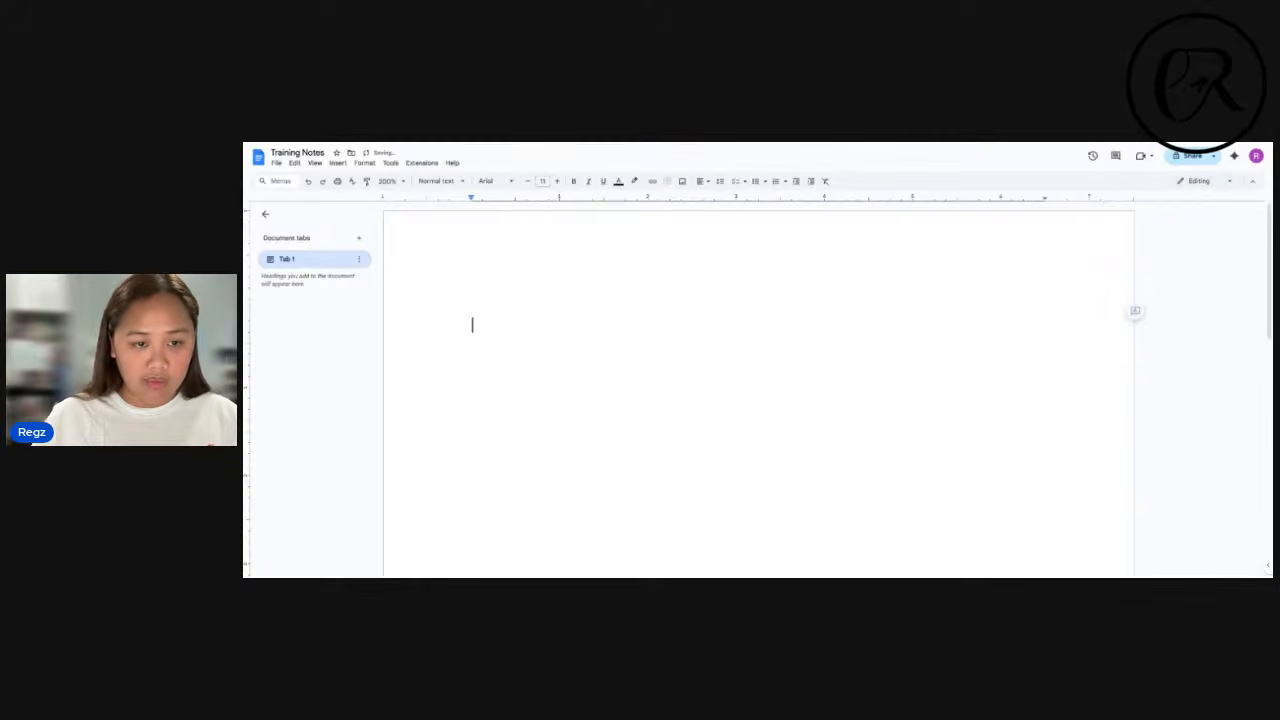
key(ctrl+z)
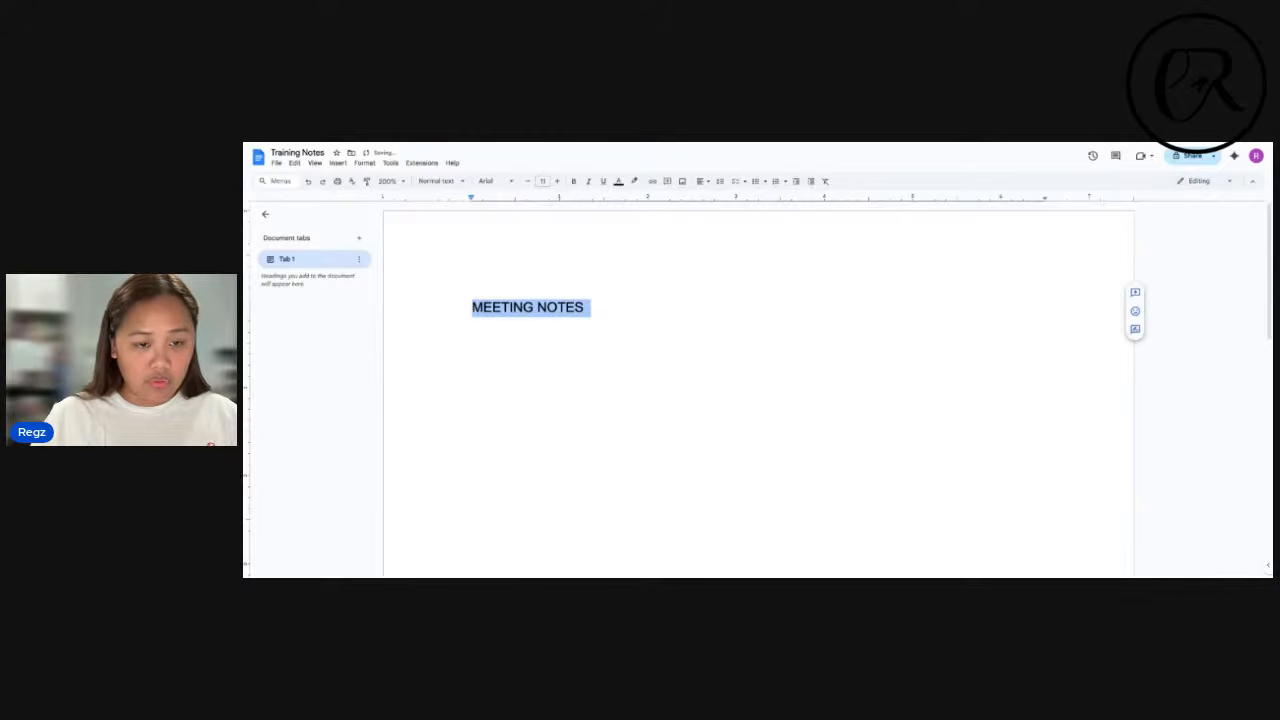
key(BackSpace)
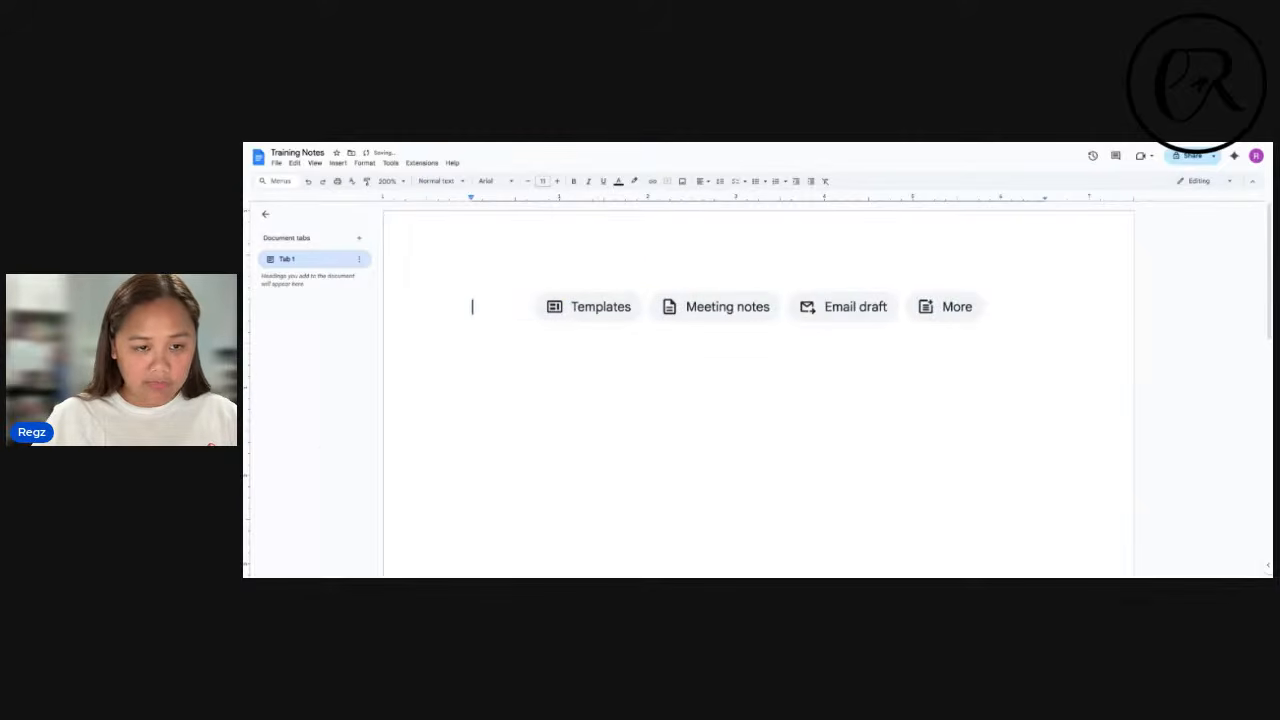
key(ctrl+z)
key(BackSpace)
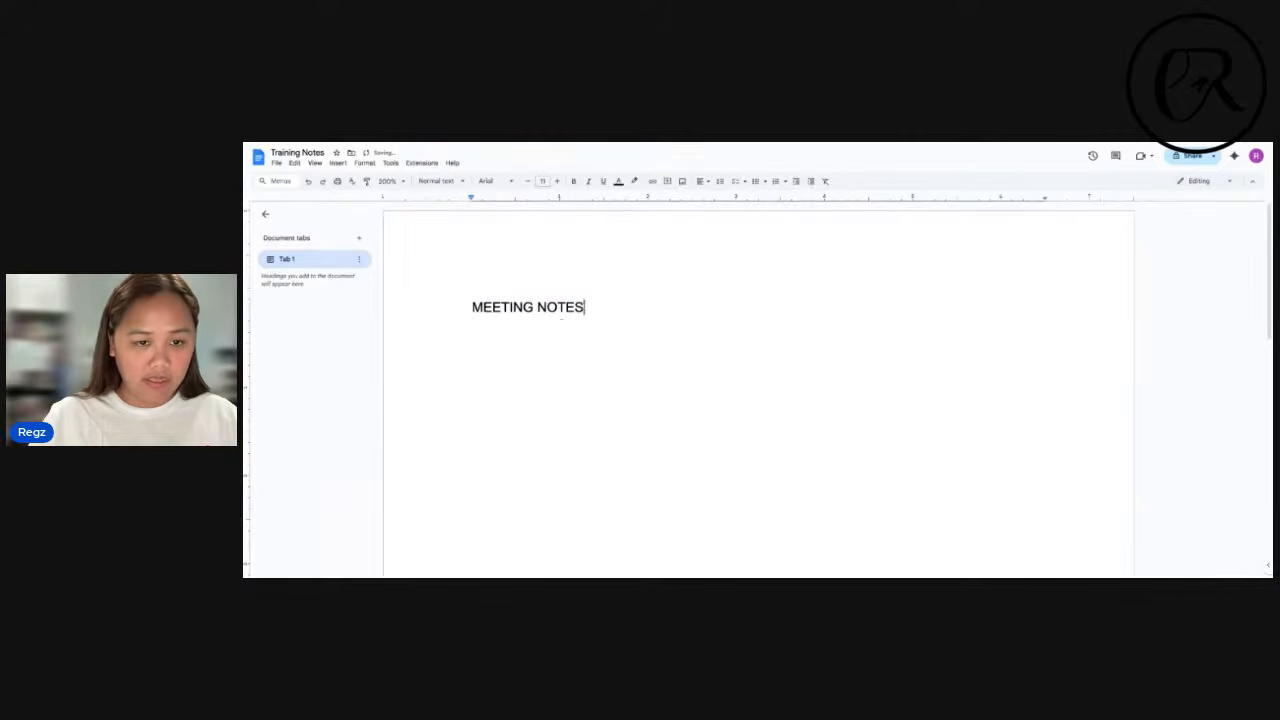
- Copy the "MEETING NOTES" line and paste it three times on new lines below the original
key(ctrl+a)
click(611, 300)
key(Return)
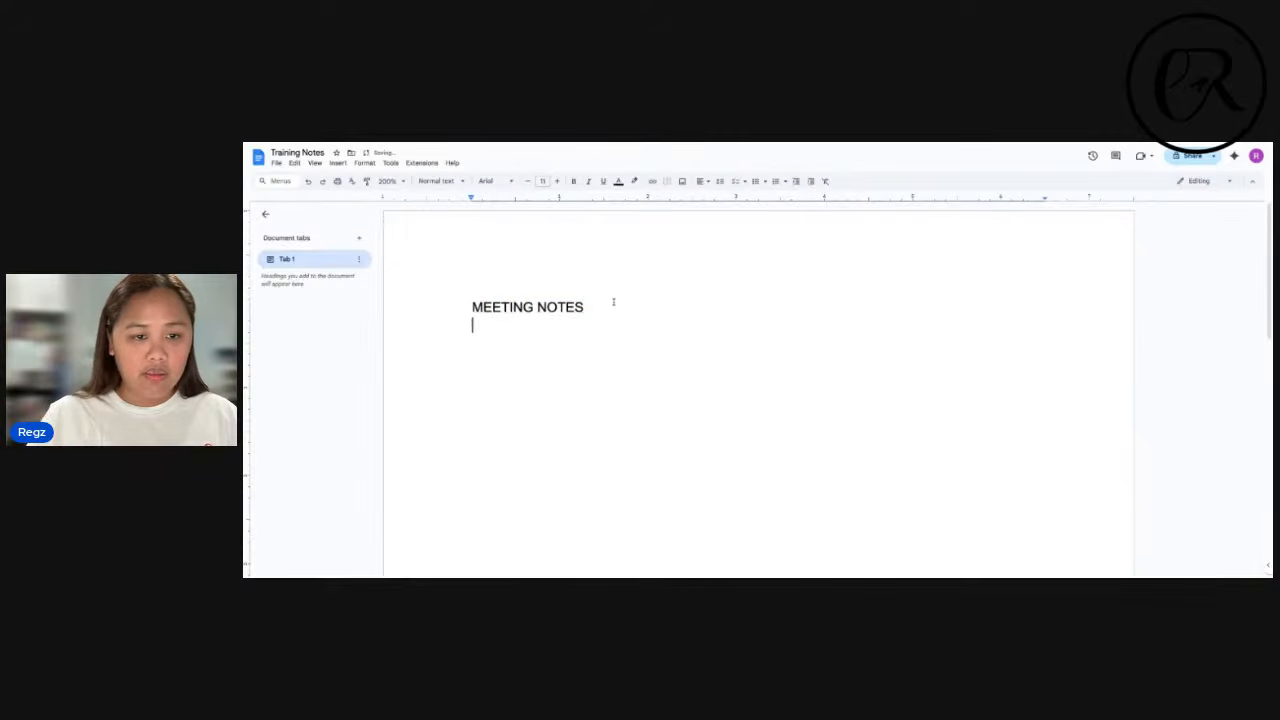
key(ctrl+v)
key(Return)
key(ctrl+v)
key(Return)
- Insert a page break and paste "MEETING NOTES" on three consecutive lines of the new page, followed by an empty line
key(ctrl+Return)
key(ctrl+v)
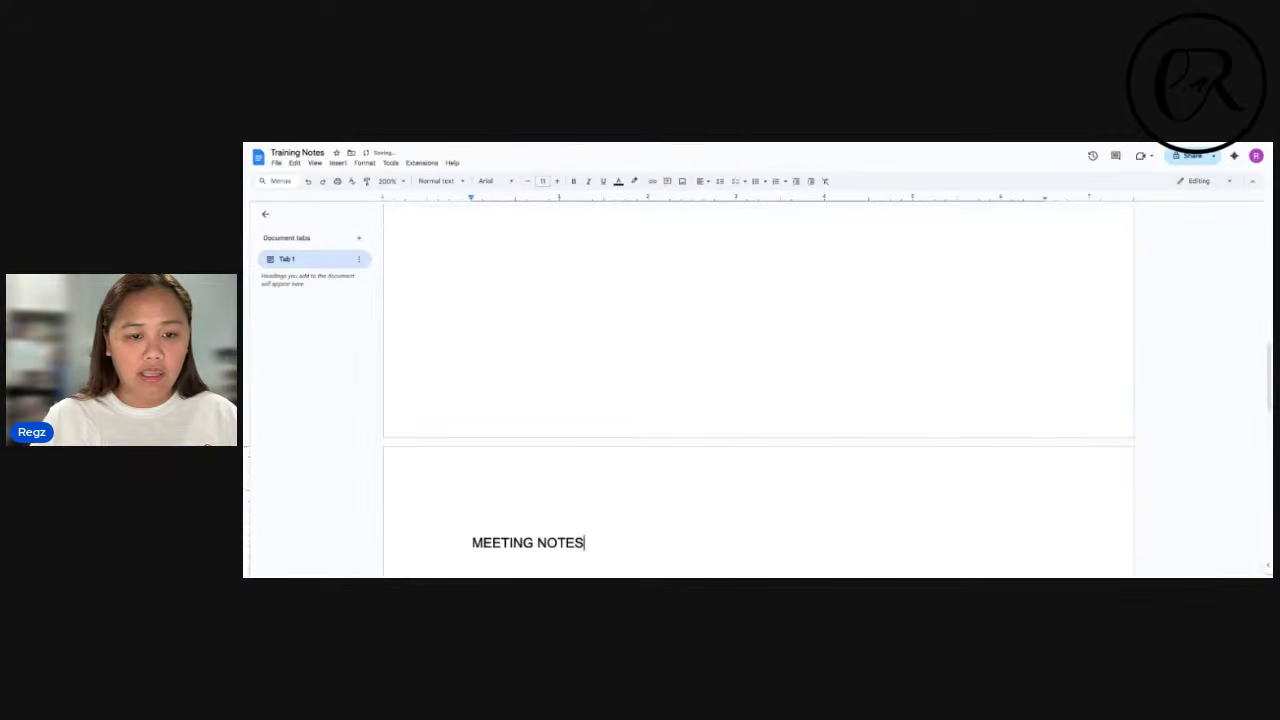
key(Return)
key(ctrl+v)
key(Return)
key(ctrl+v)
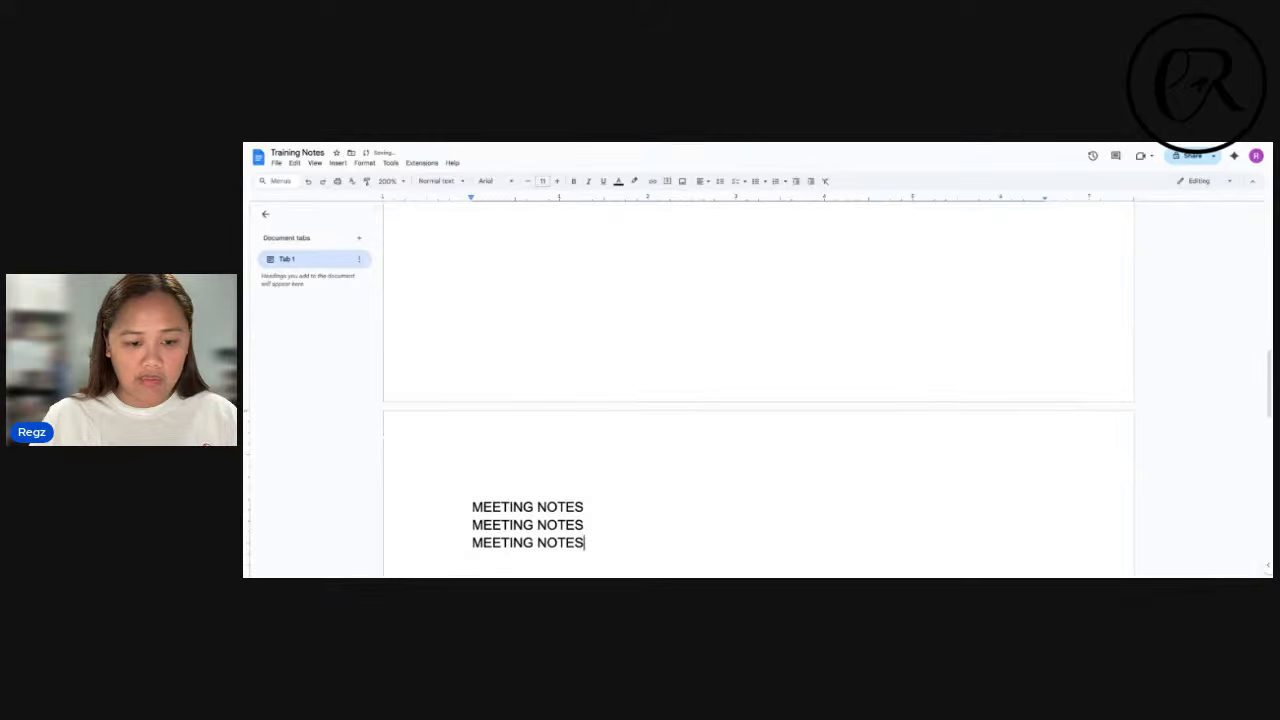
key(Return)
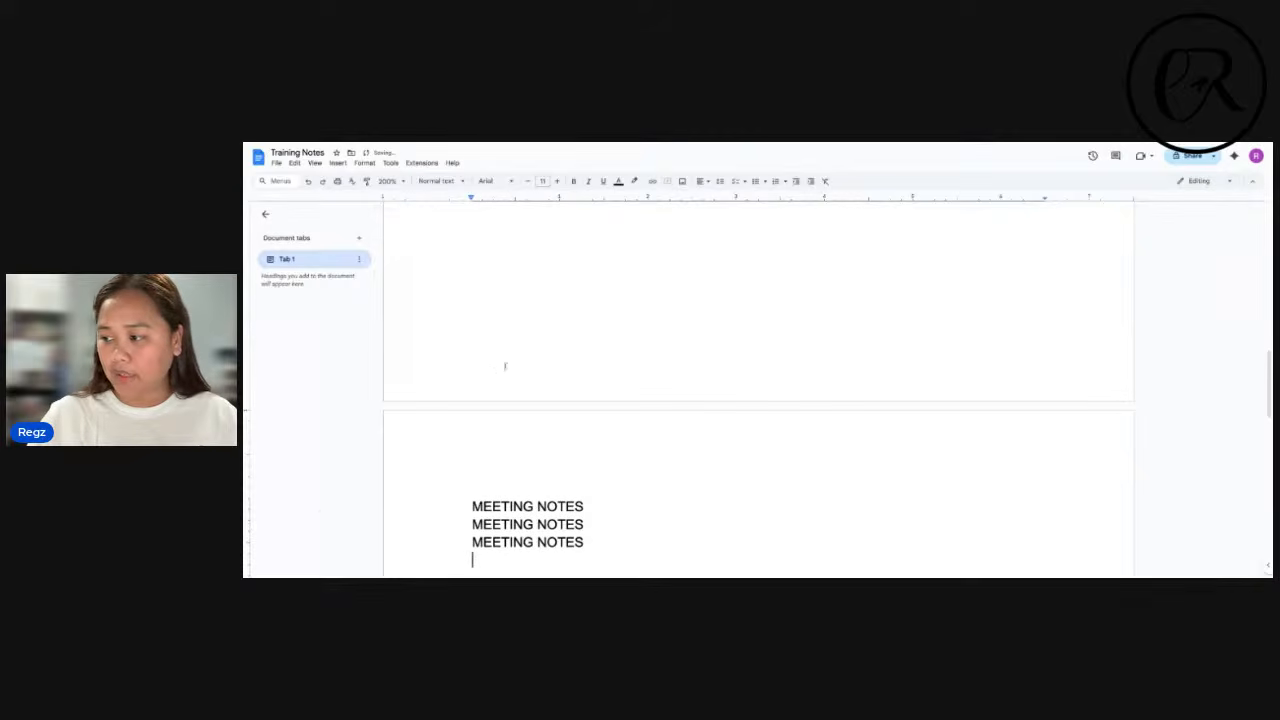
- Copy the first page's four "MEETING NOTES" lines, paste the block three times below them, and select the whole document
scroll(483, 349, up, 8)
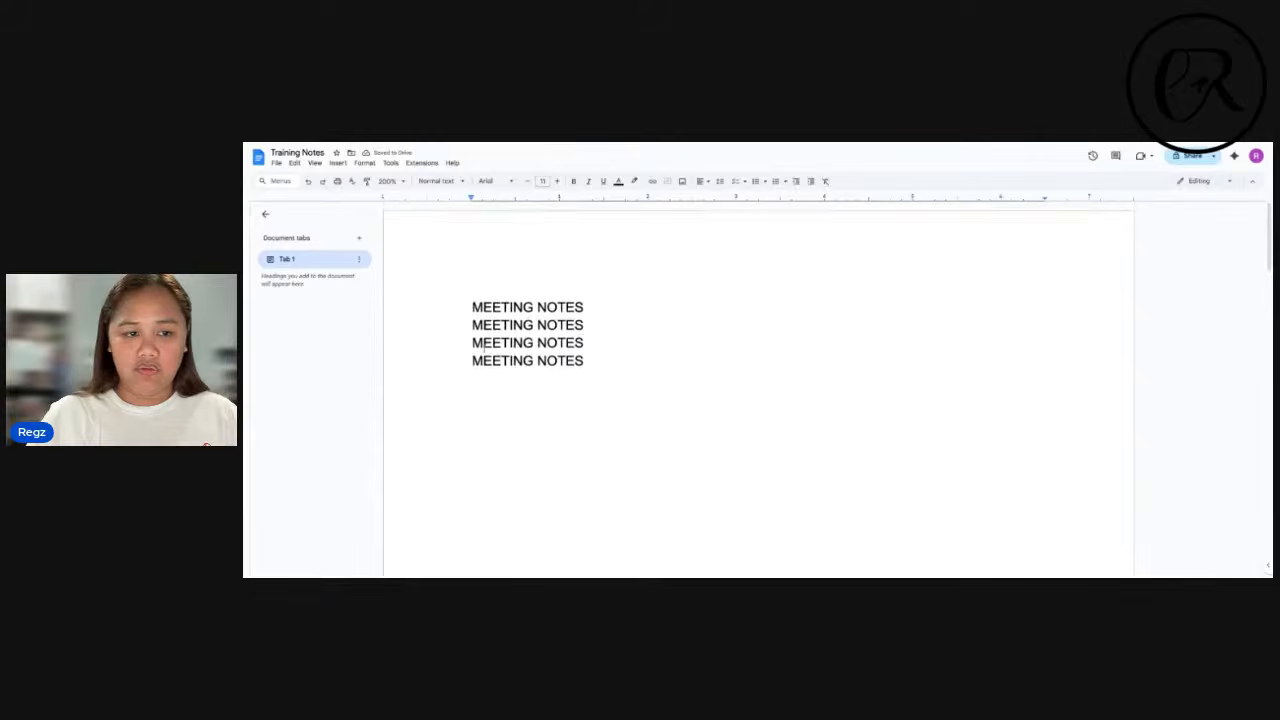
drag(472, 305, 592, 305)
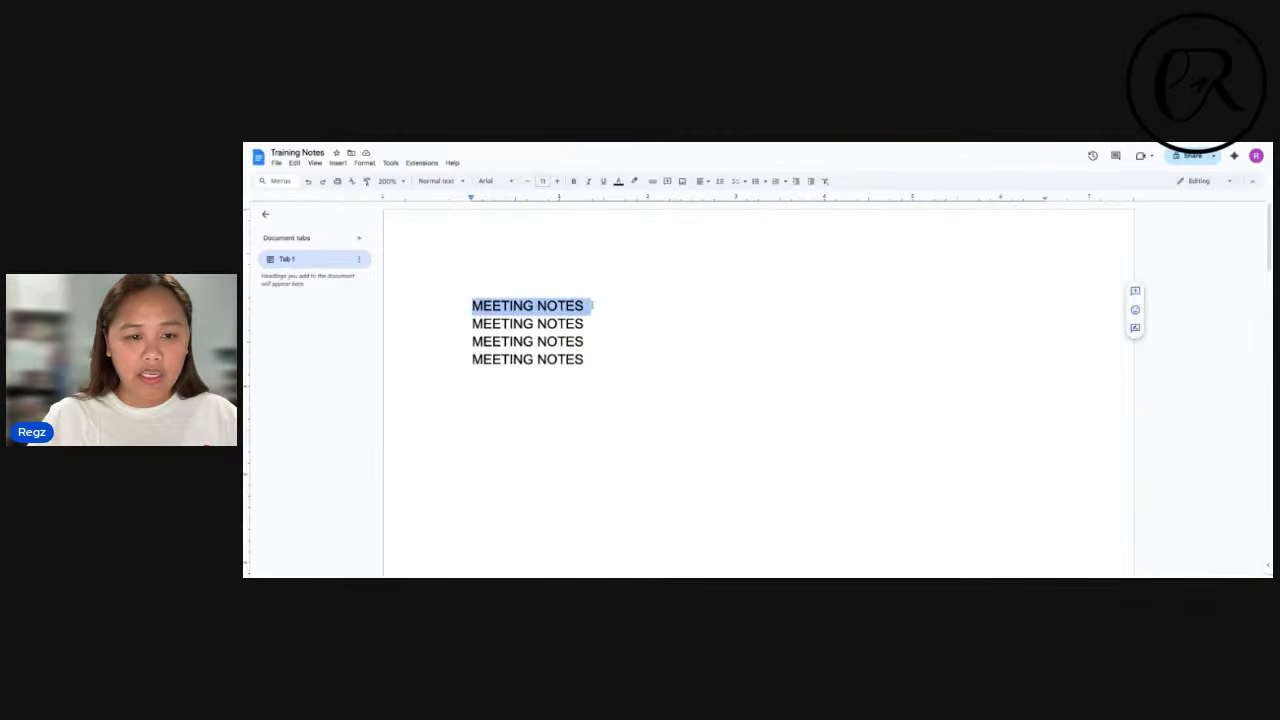
drag(449, 304, 602, 361)
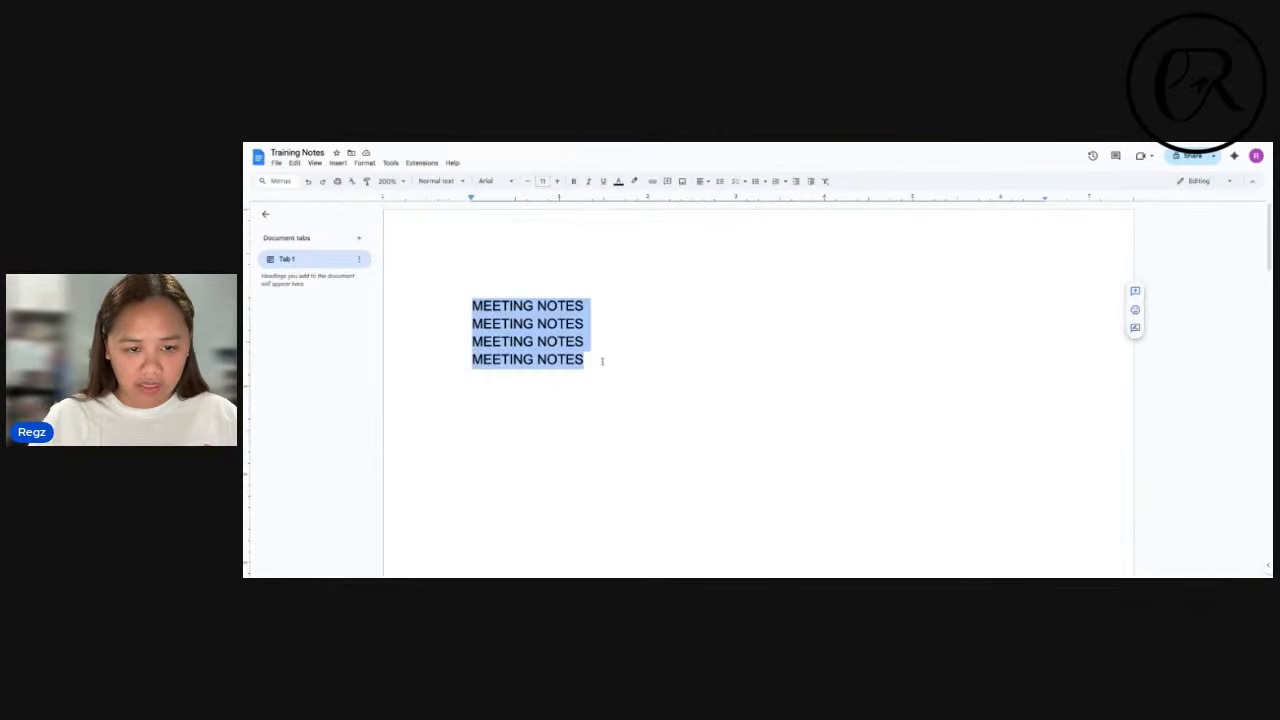
key(ctrl+c)
click(602, 361)
key(Return)
key(ctrl+v)
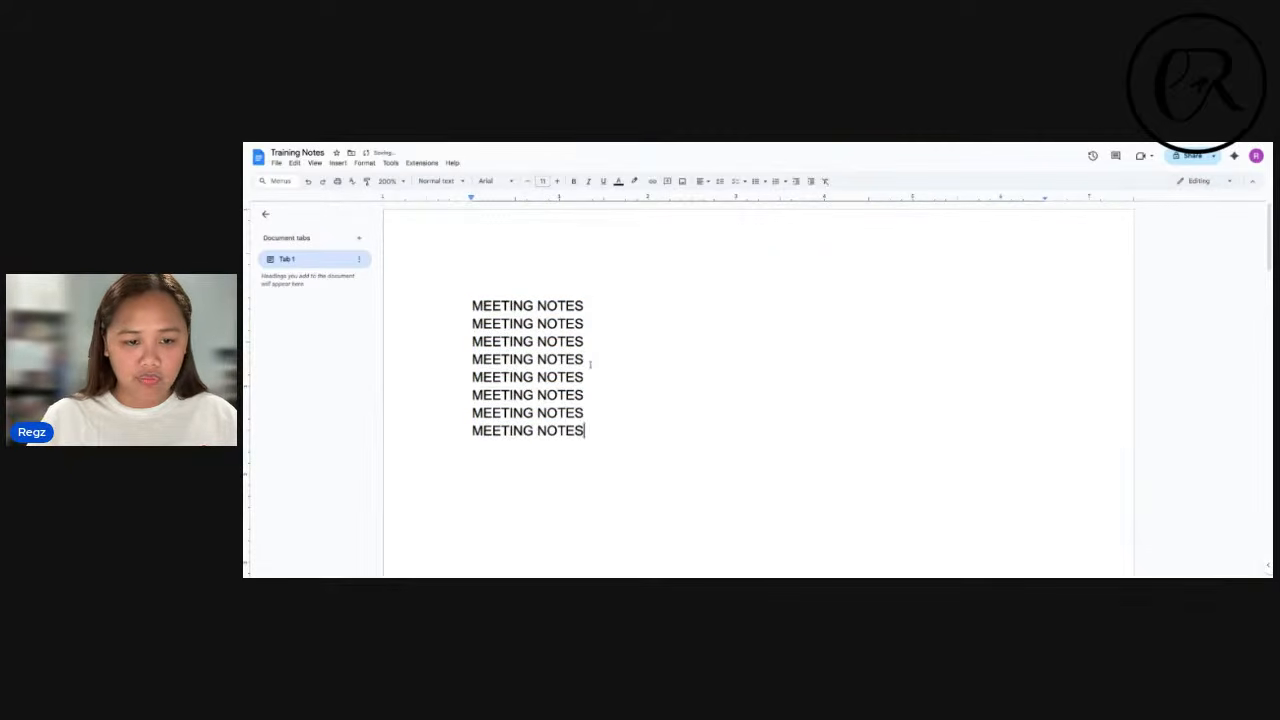
key(Return)
key(ctrl+v)
key(Return)
key(ctrl+v)
key(Return)
key(ctrl+a)
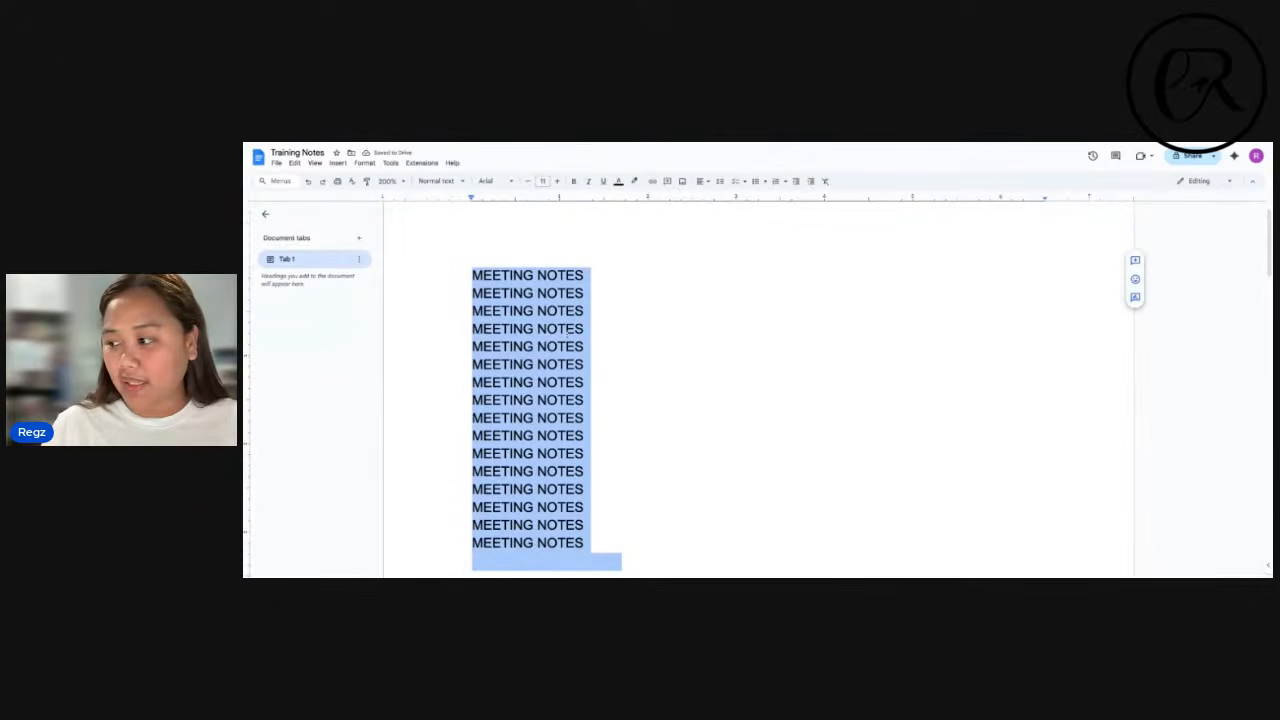
- Apply bold, italic and underline to the first "MEETING NOTES" line
scroll(566, 331, up, 1)
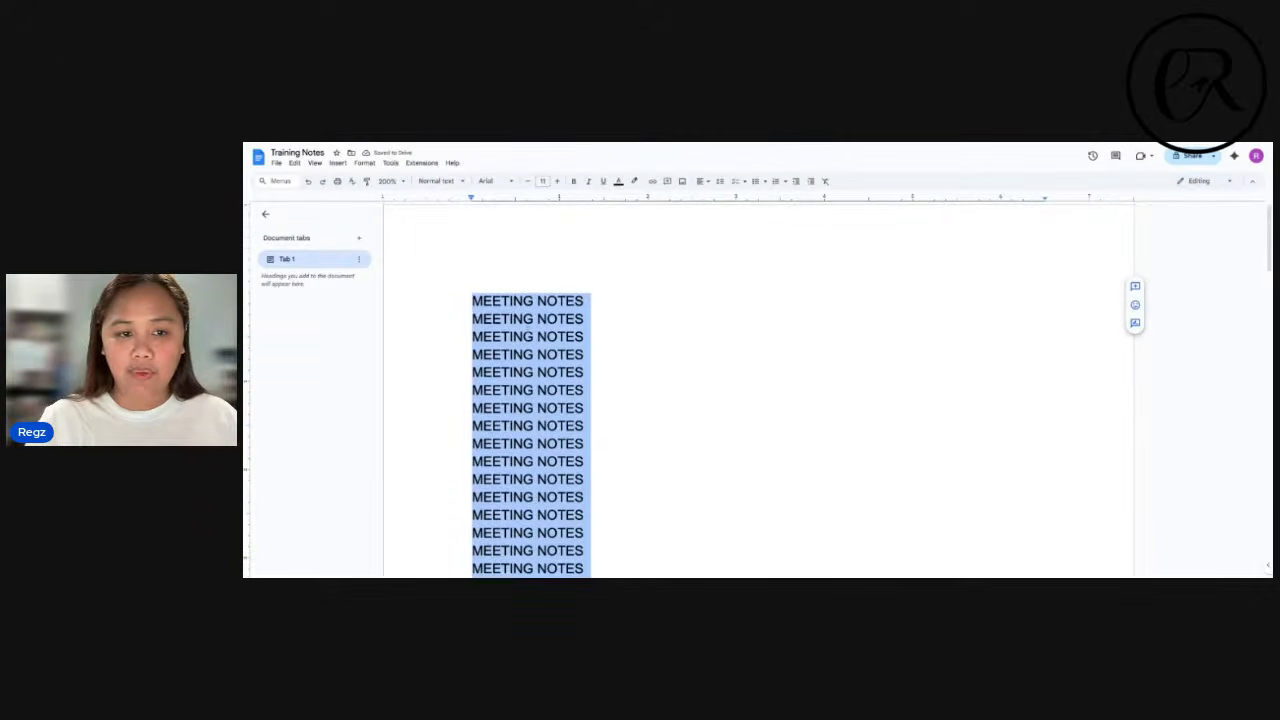
click(528, 327)
click(534, 301)
drag(472, 301, 584, 301)
click(573, 181)
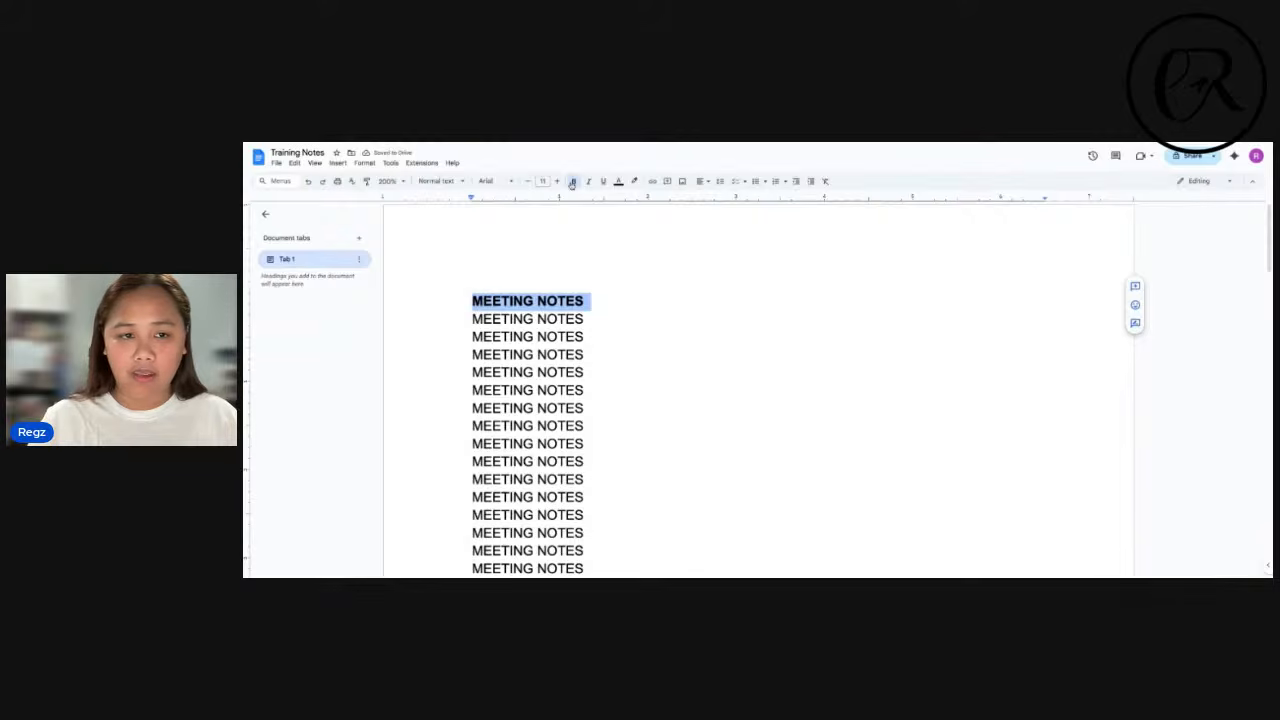
click(588, 181)
click(603, 182)
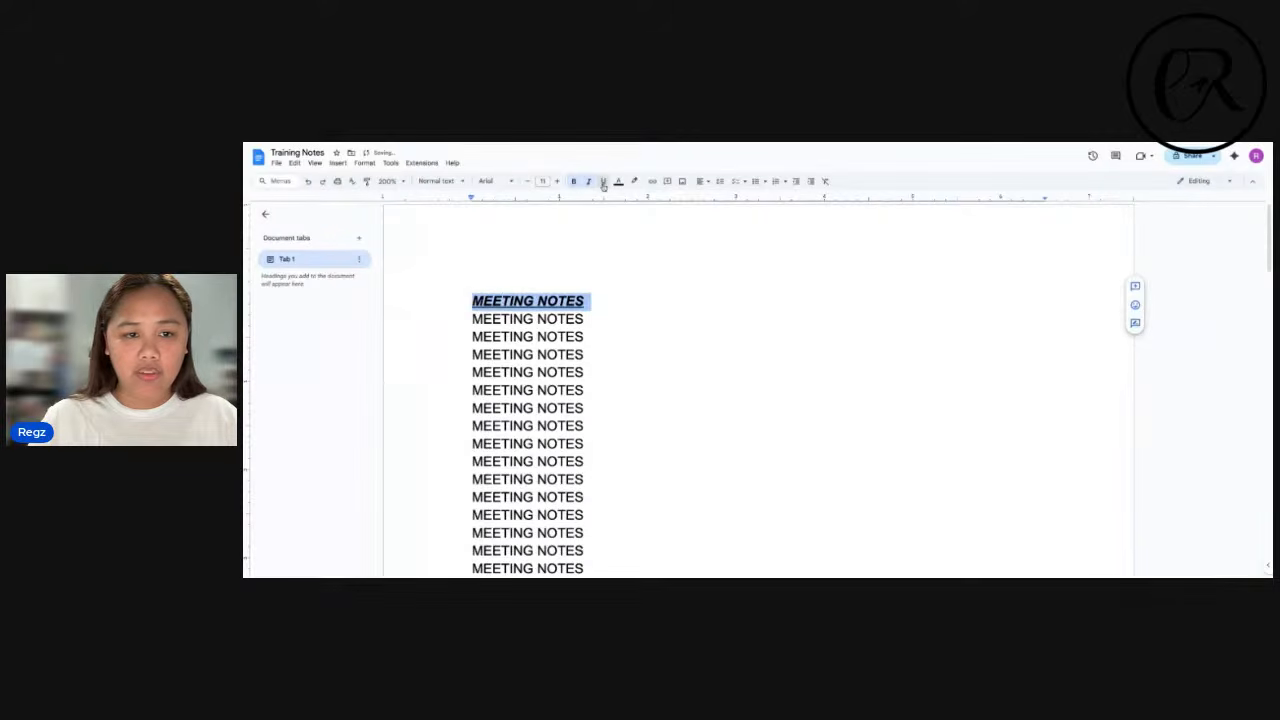
- Remove the underline, italic and bold formatting from the first "MEETING NOTES" line
click(603, 182)
click(588, 181)
click(573, 181)
click(618, 181)
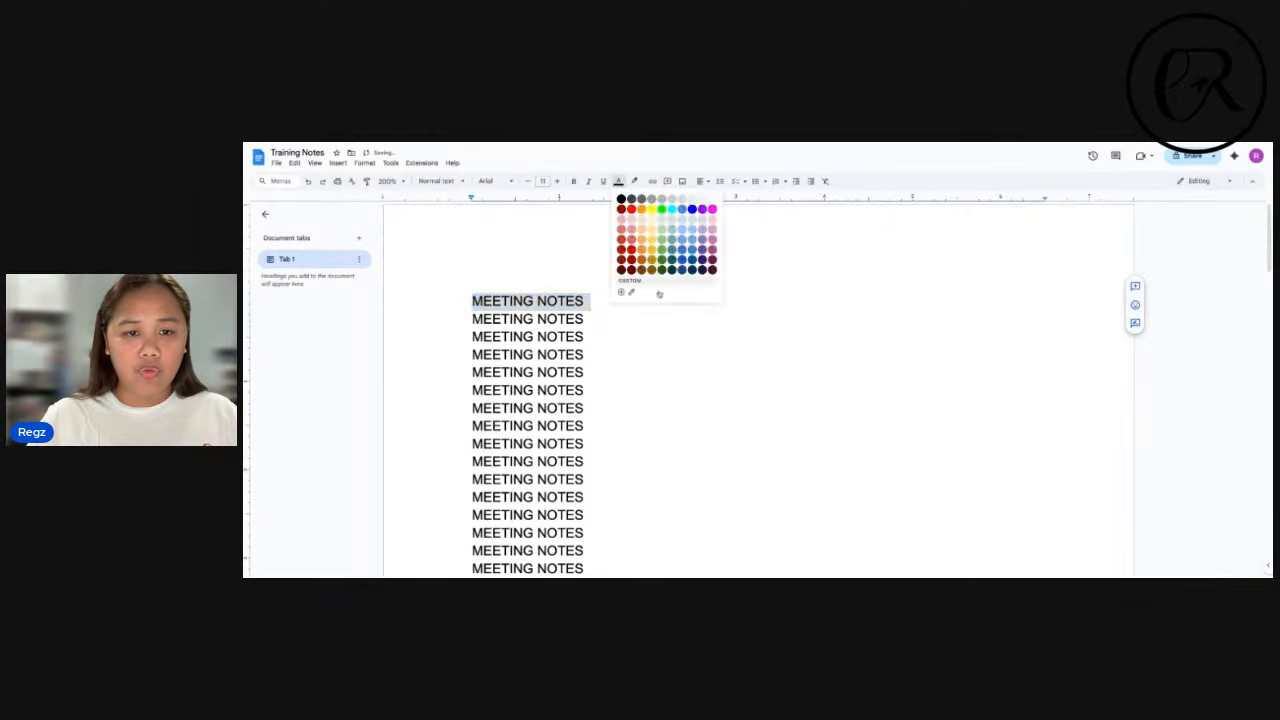
click(547, 301)
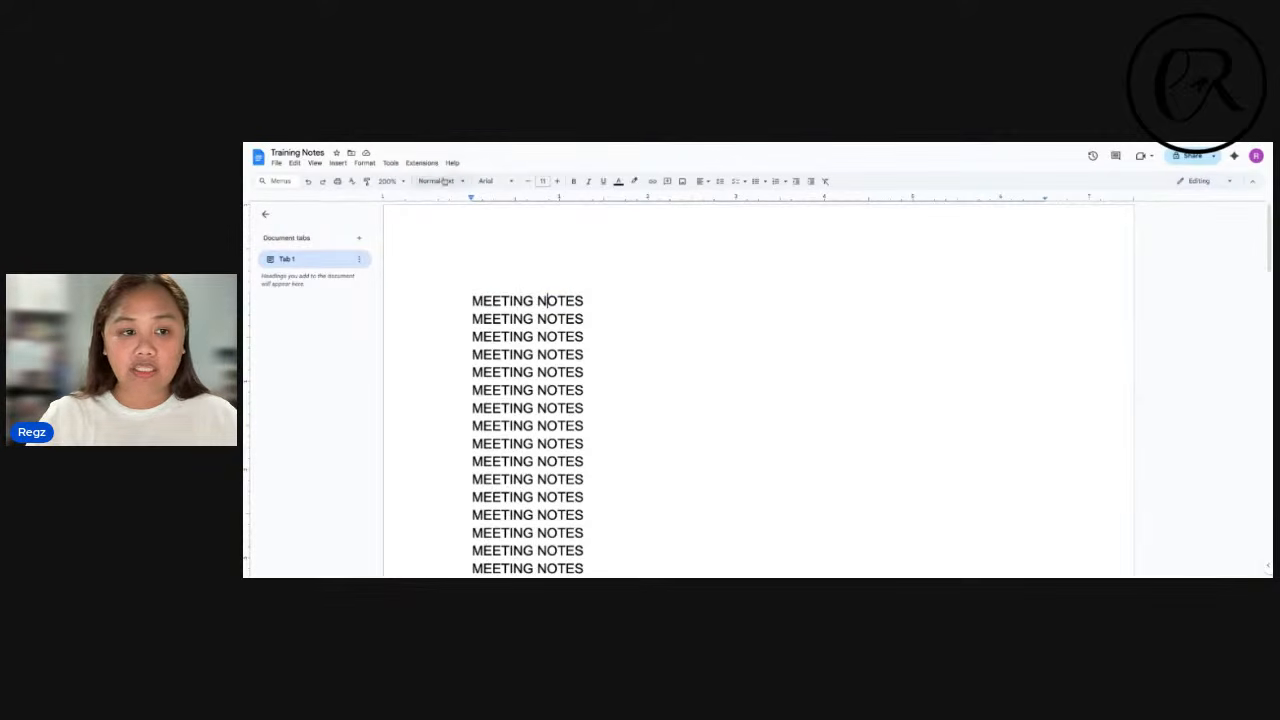
- Turn the first twelve "MEETING NOTES" lines into a numbered list and set the document zoom to 100%
drag(640, 298, 615, 301)
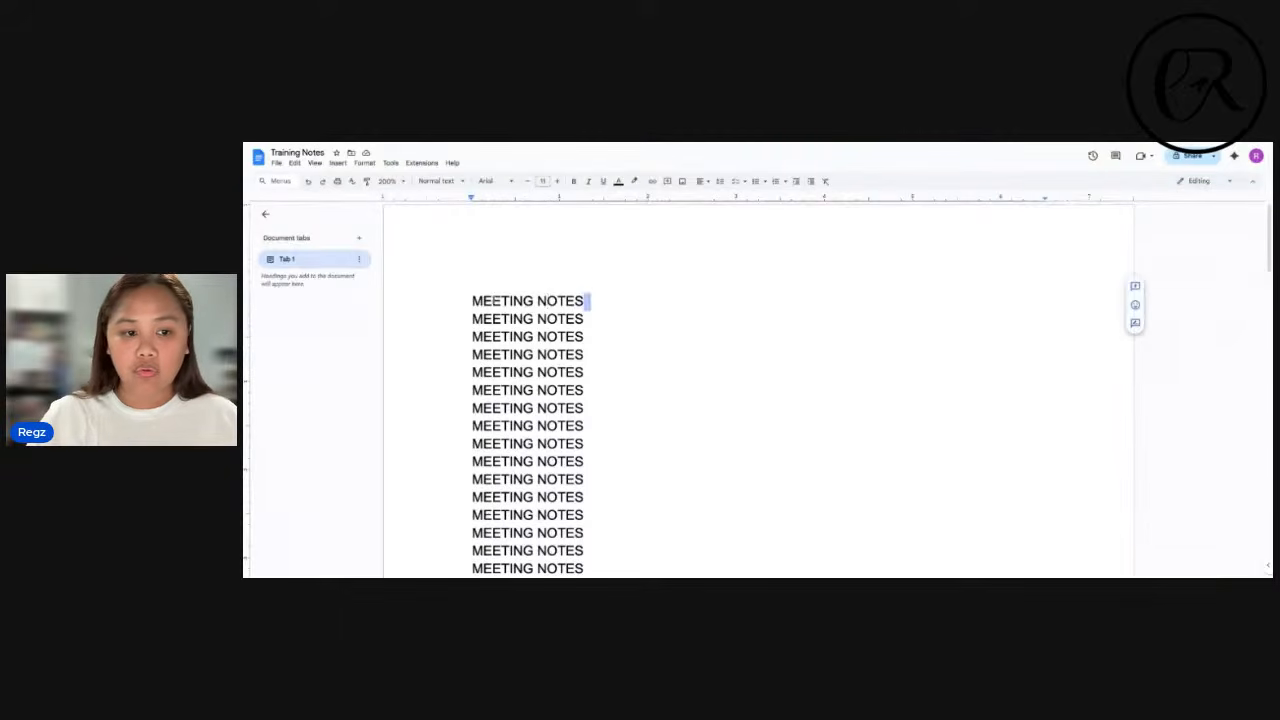
drag(472, 301, 648, 490)
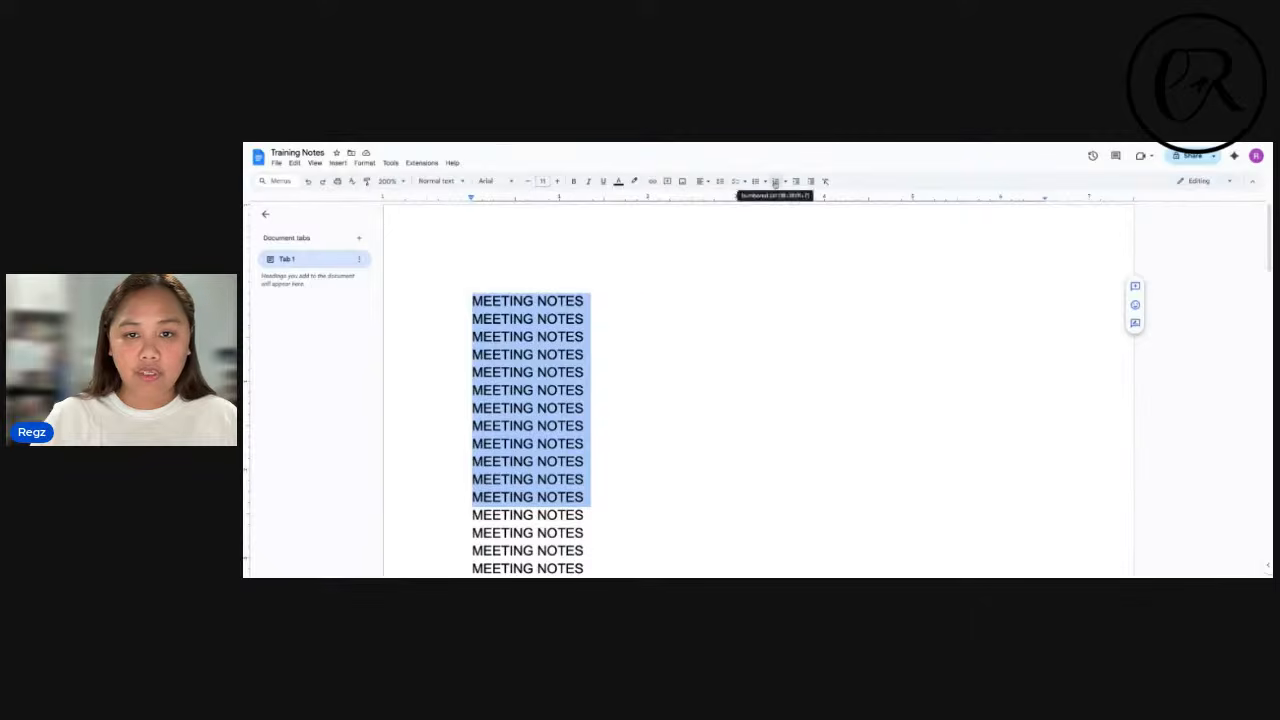
click(775, 181)
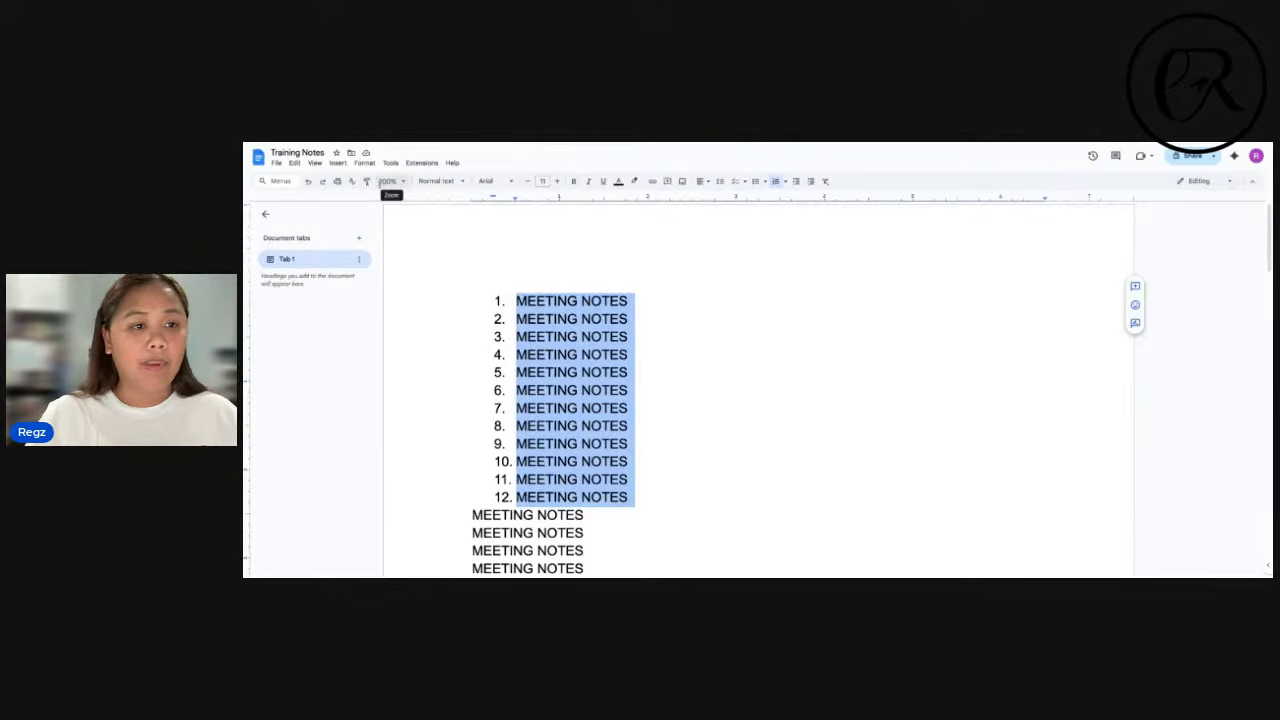
click(390, 181)
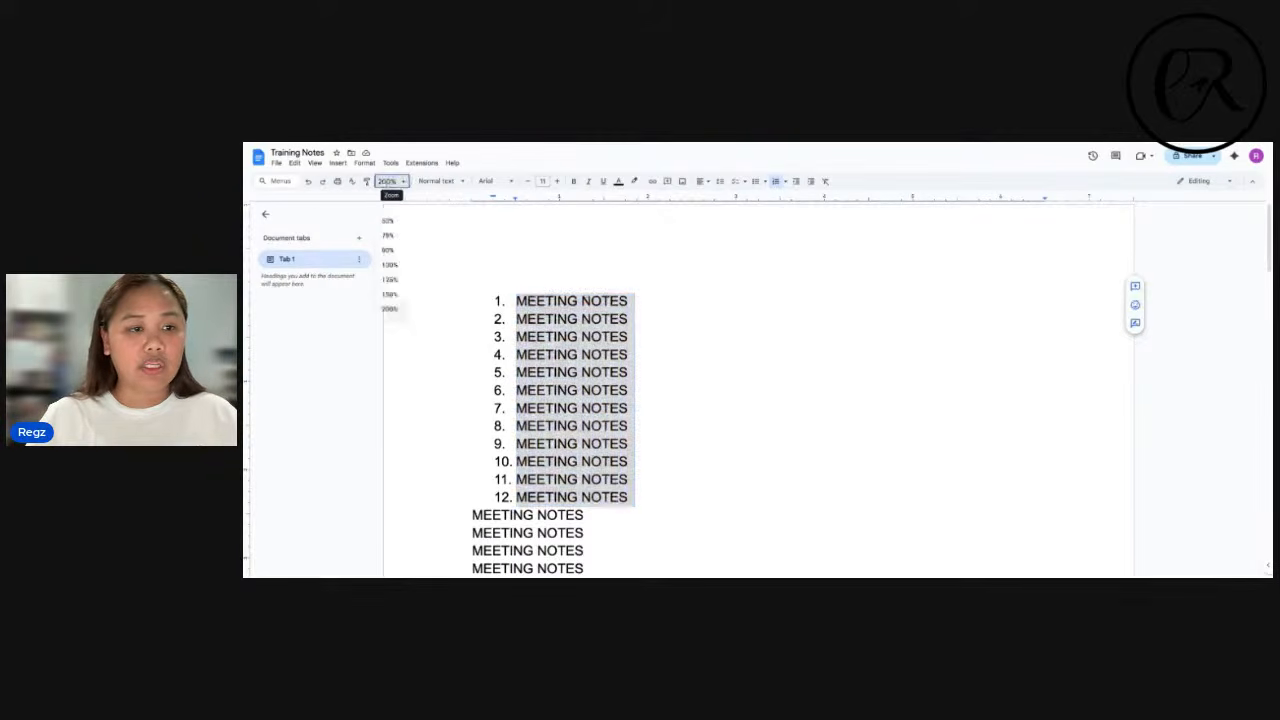
click(390, 265)
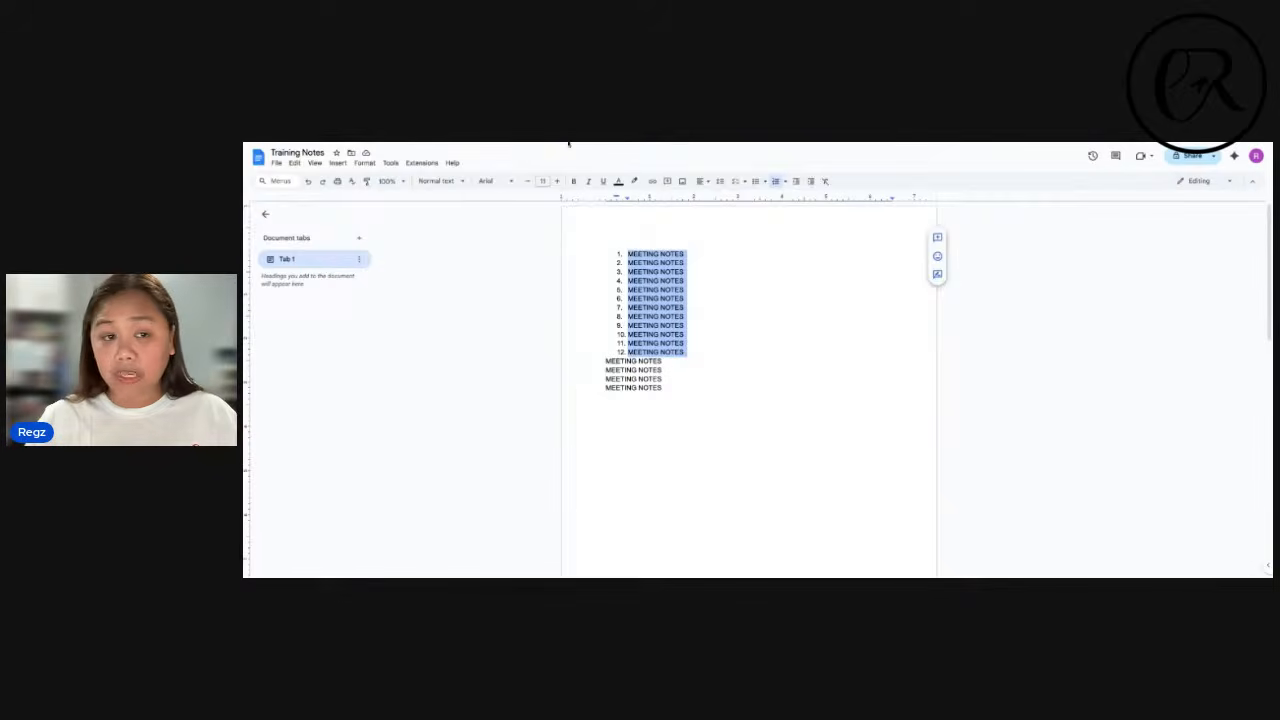
- Format the last four "MEETING NOTES" lines on the first page as a bulleted list and convert them to a checklist
click(621, 353)
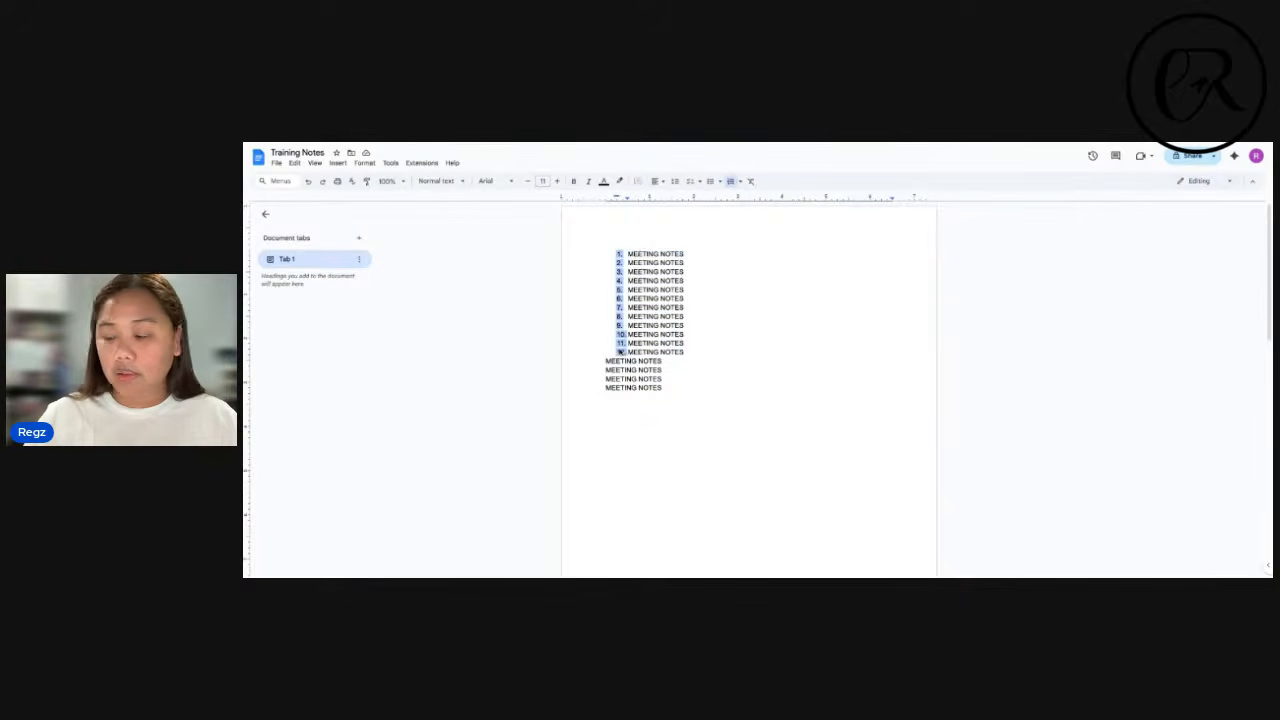
click(621, 370)
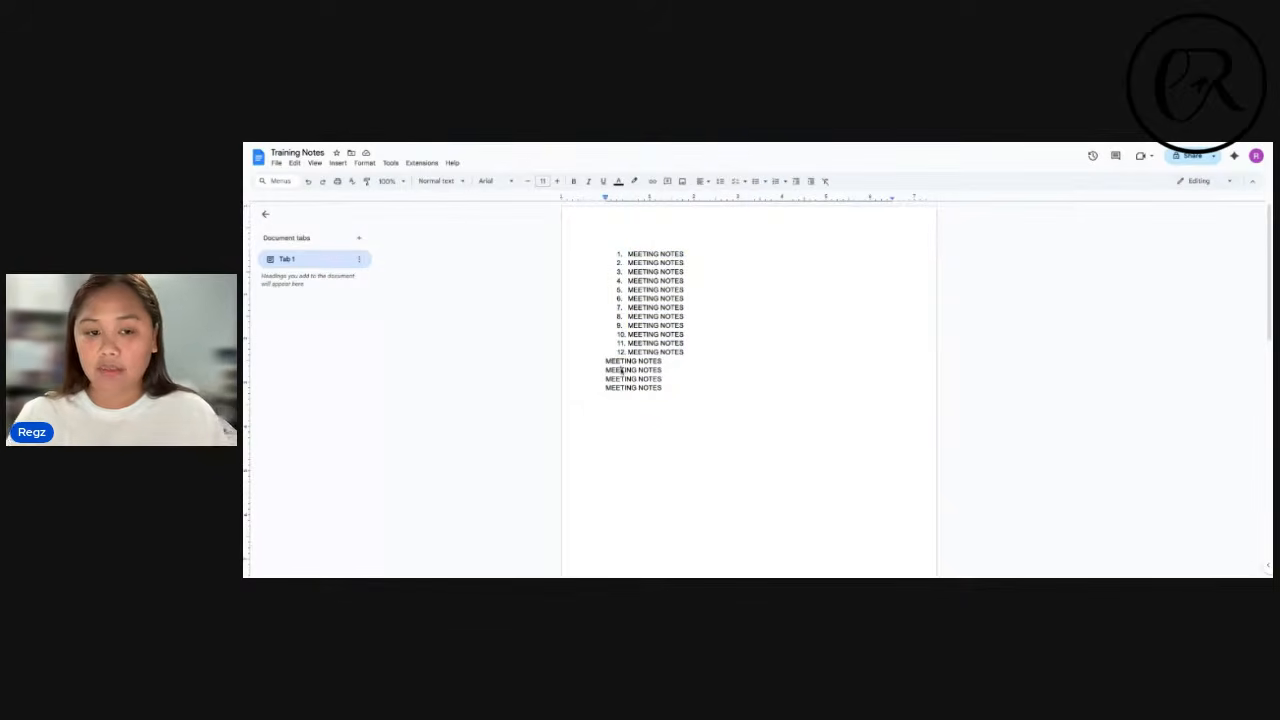
click(595, 265)
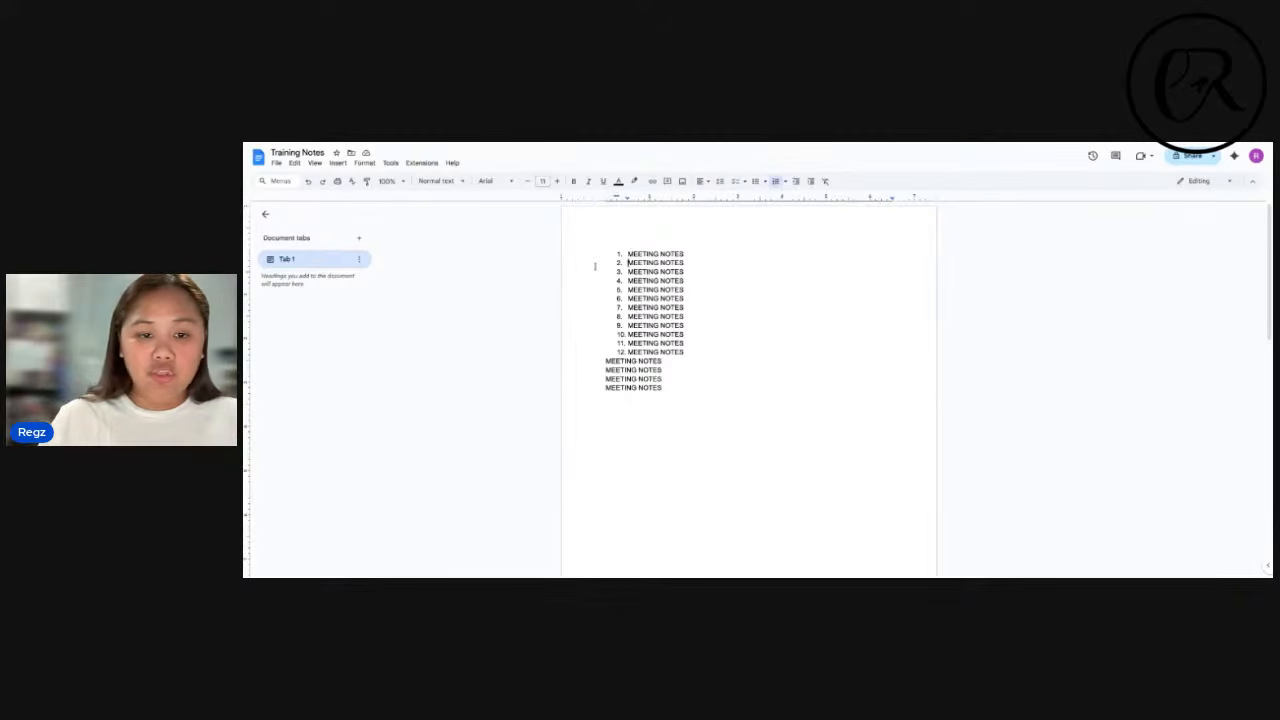
drag(606, 362, 668, 388)
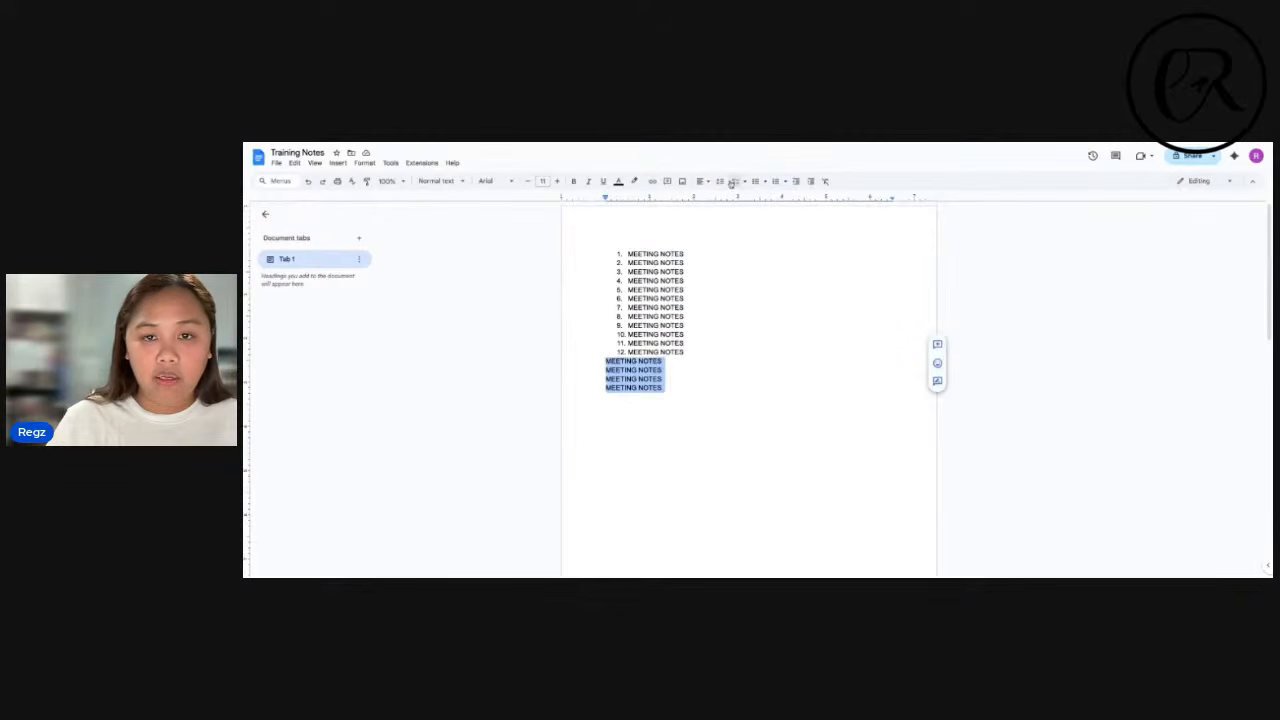
click(756, 183)
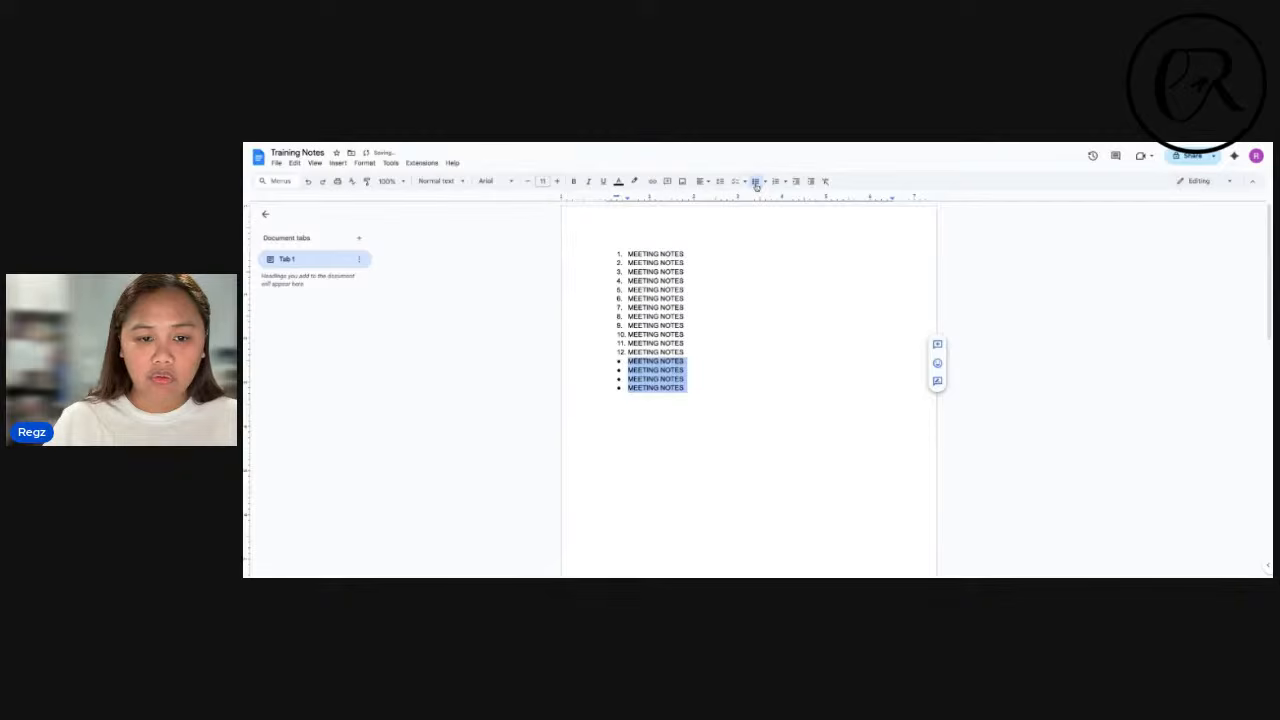
click(737, 183)
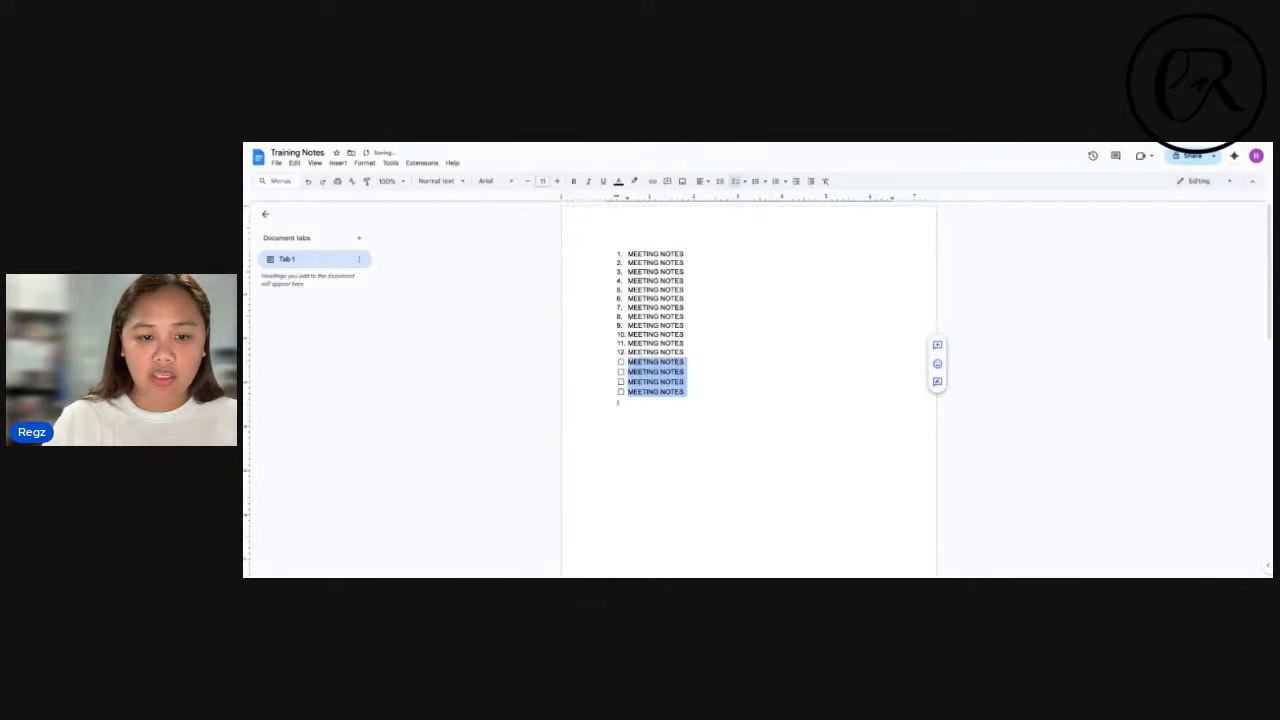
- Mark all four checklist items as completed
click(692, 425)
click(620, 362)
click(620, 372)
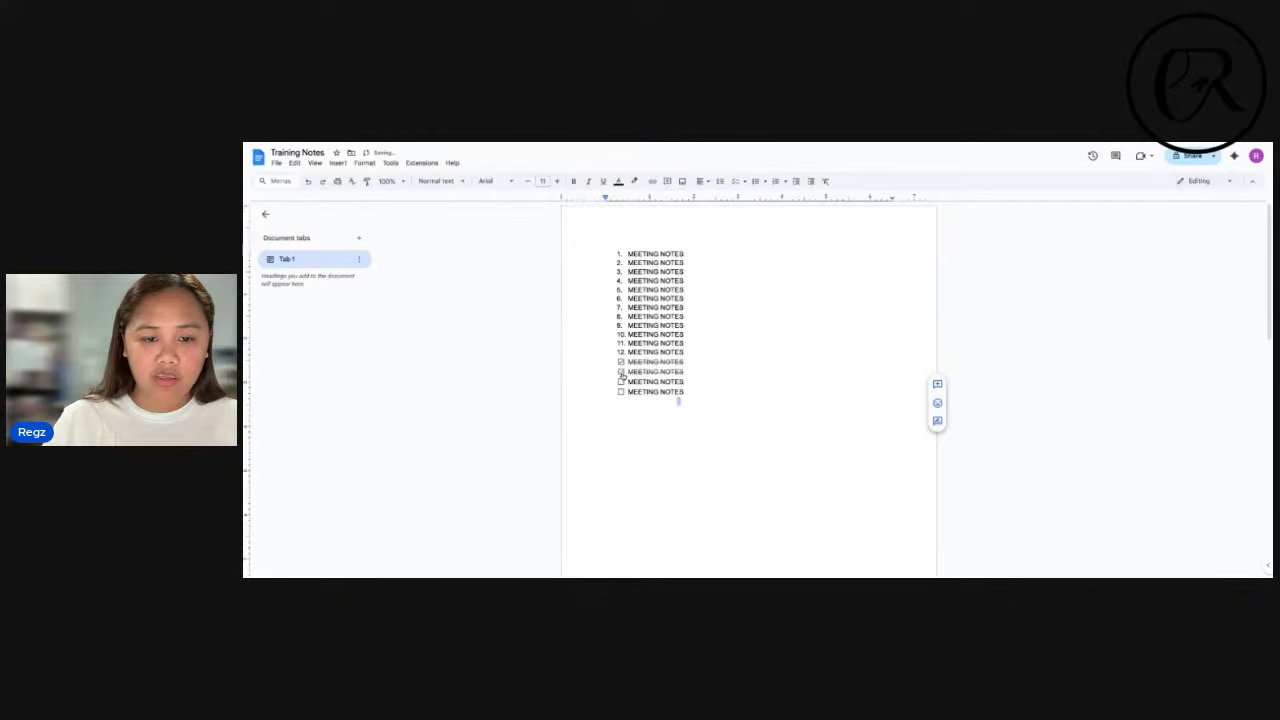
click(620, 382)
click(620, 392)
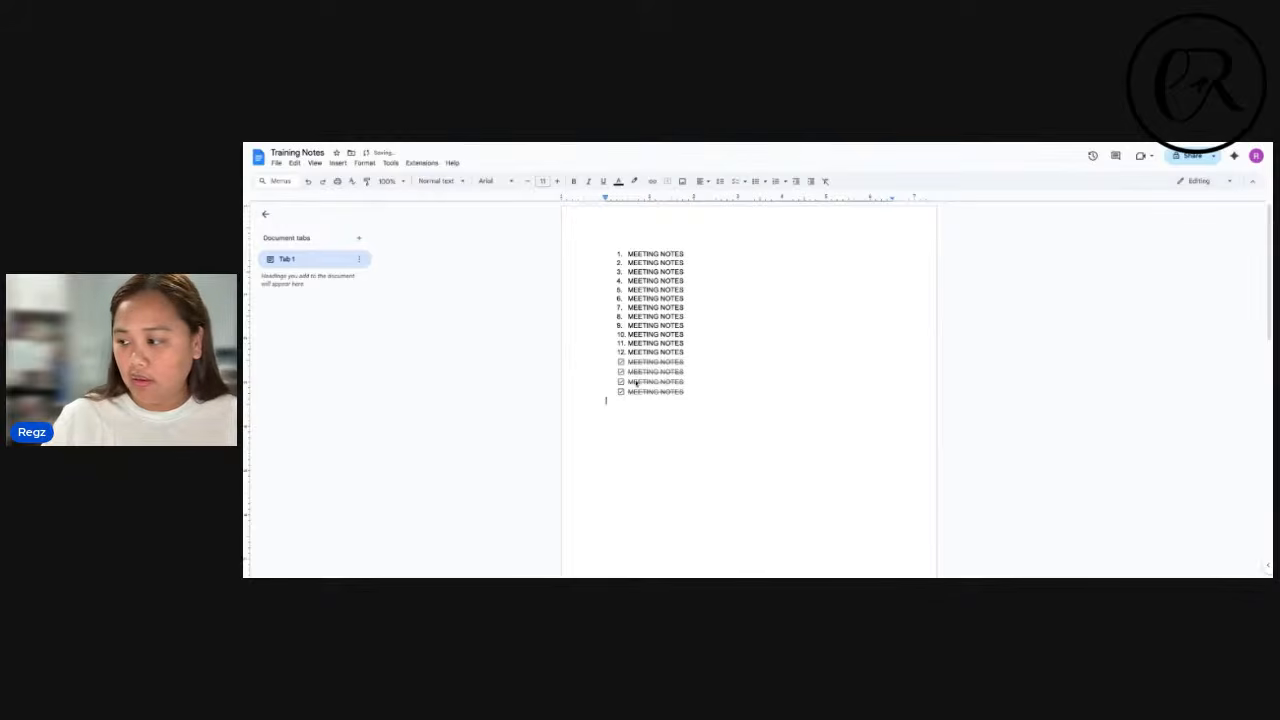
- Select the whole document, delete its content and undo the deletion
key(ctrl+a)
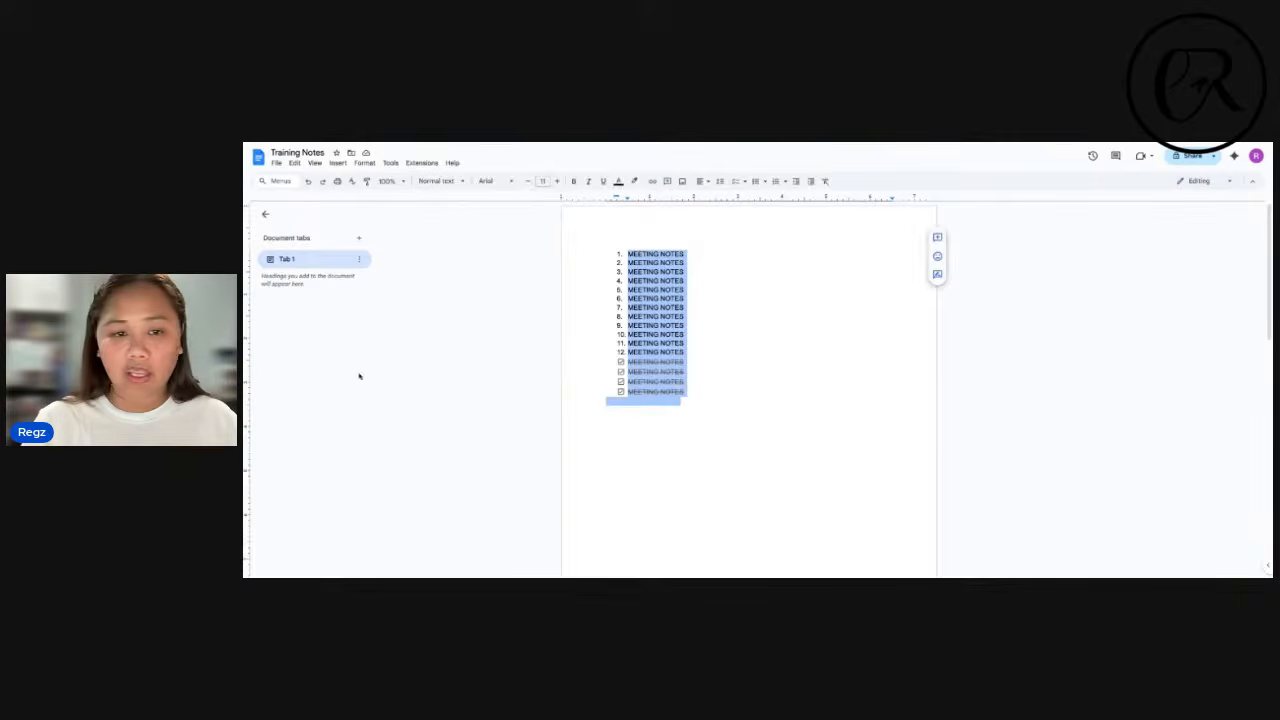
key(BackSpace)
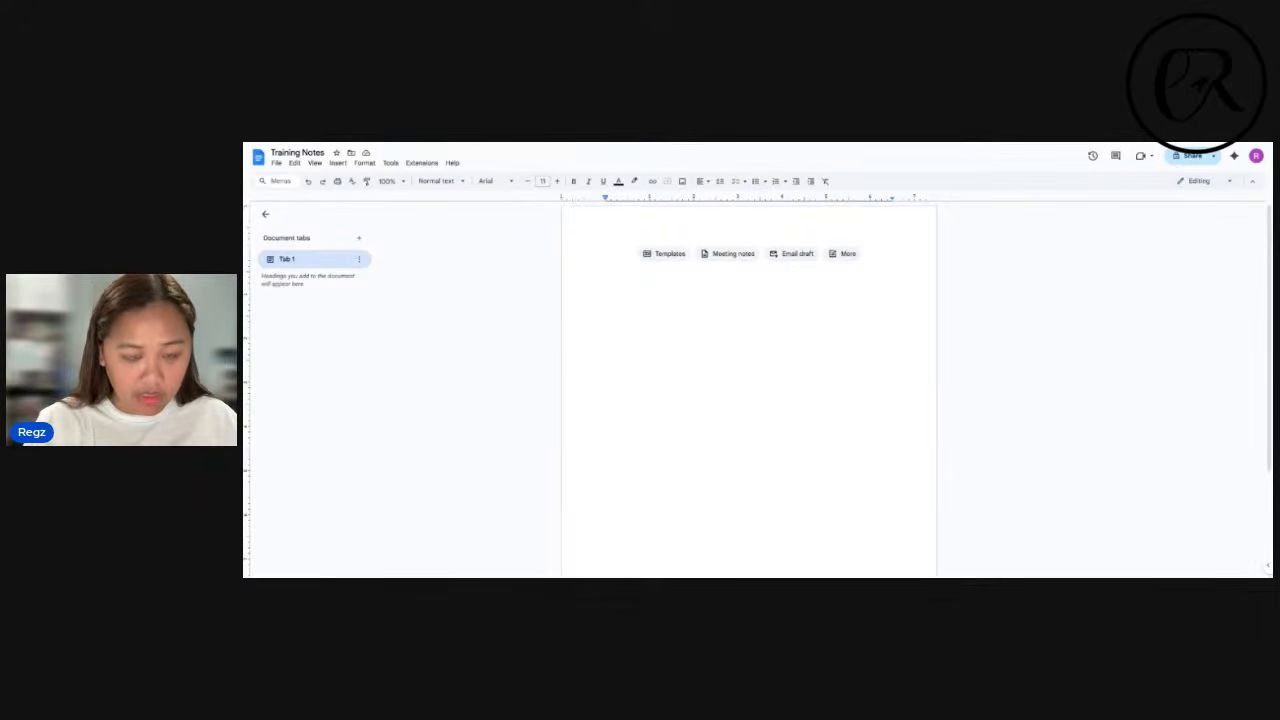
key(ctrl+z)
key(ctrl+z)
key(ctrl+z)
key(ctrl+z)
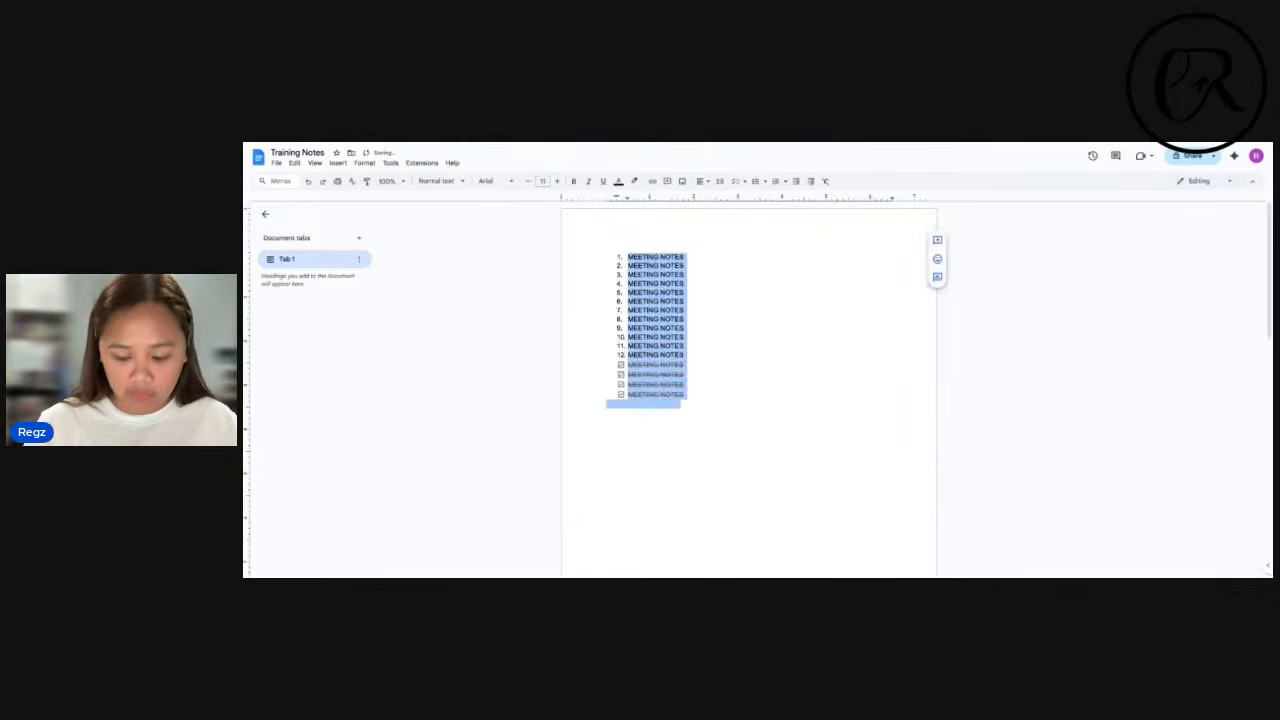
- Delete all the document's text several times, reversing each deletion with undo and trying redo once
key(BackSpace)
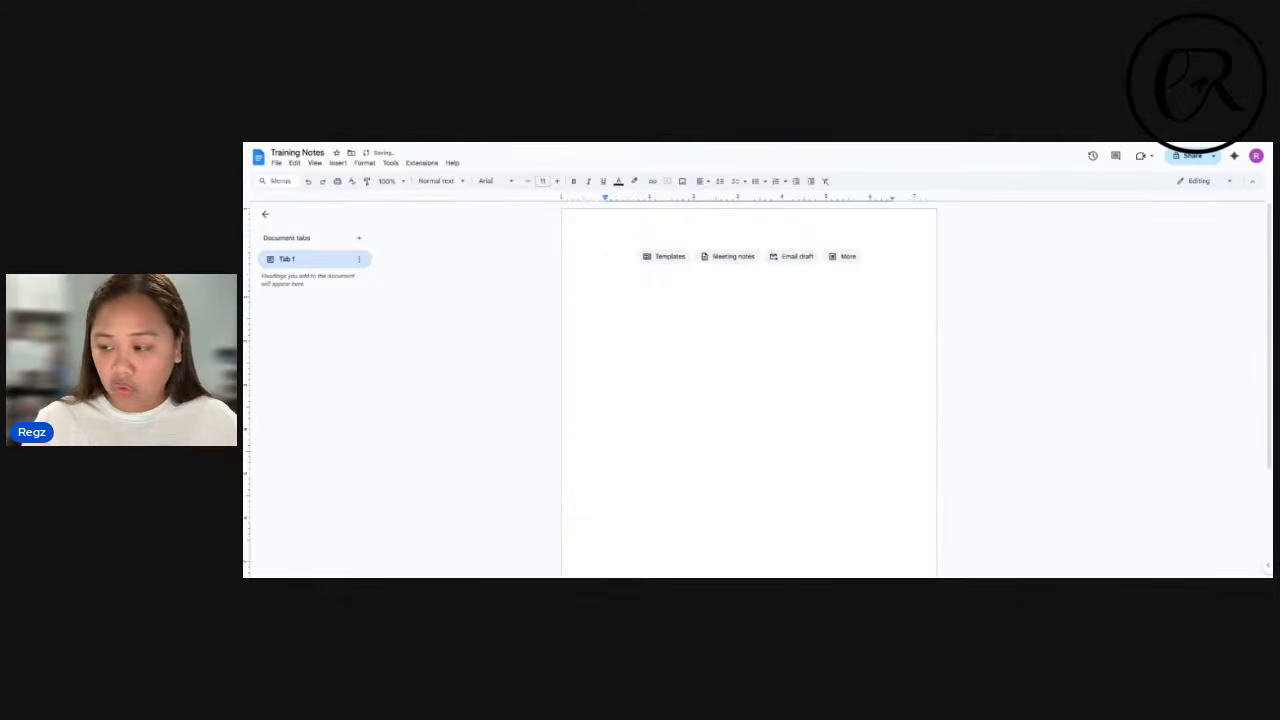
key(ctrl+z)
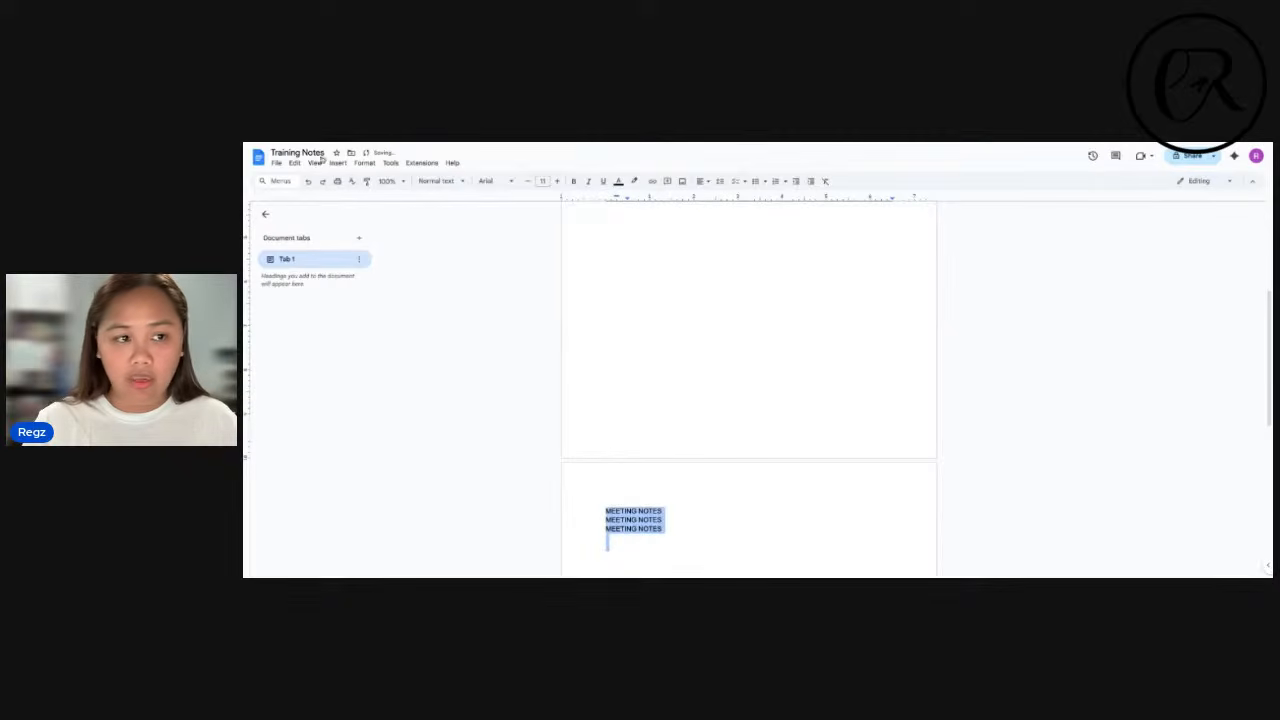
key(BackSpace)
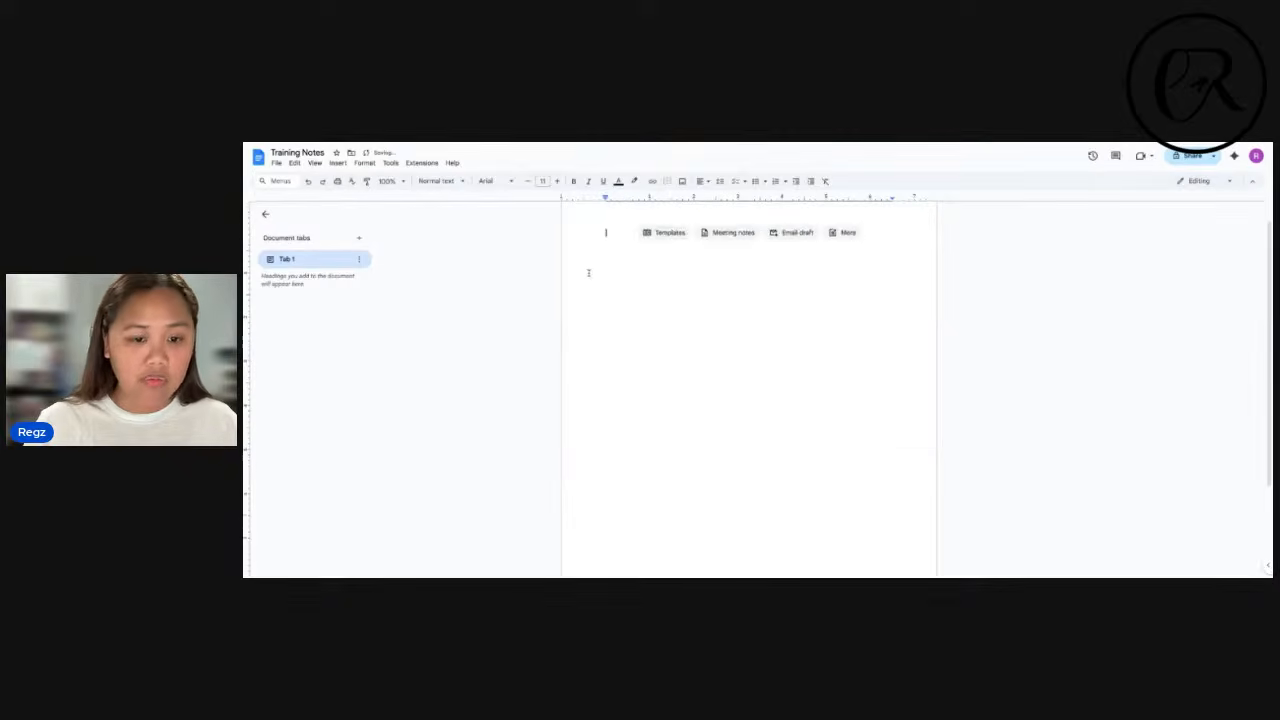
click(308, 182)
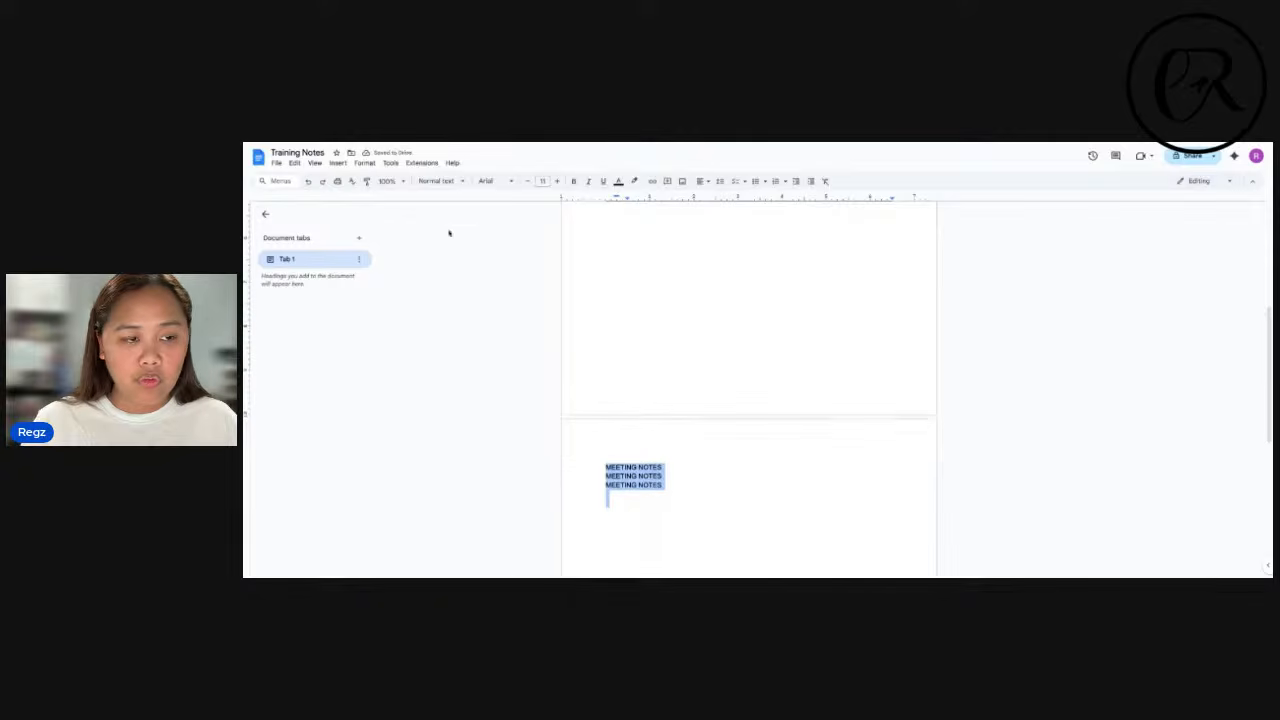
click(321, 182)
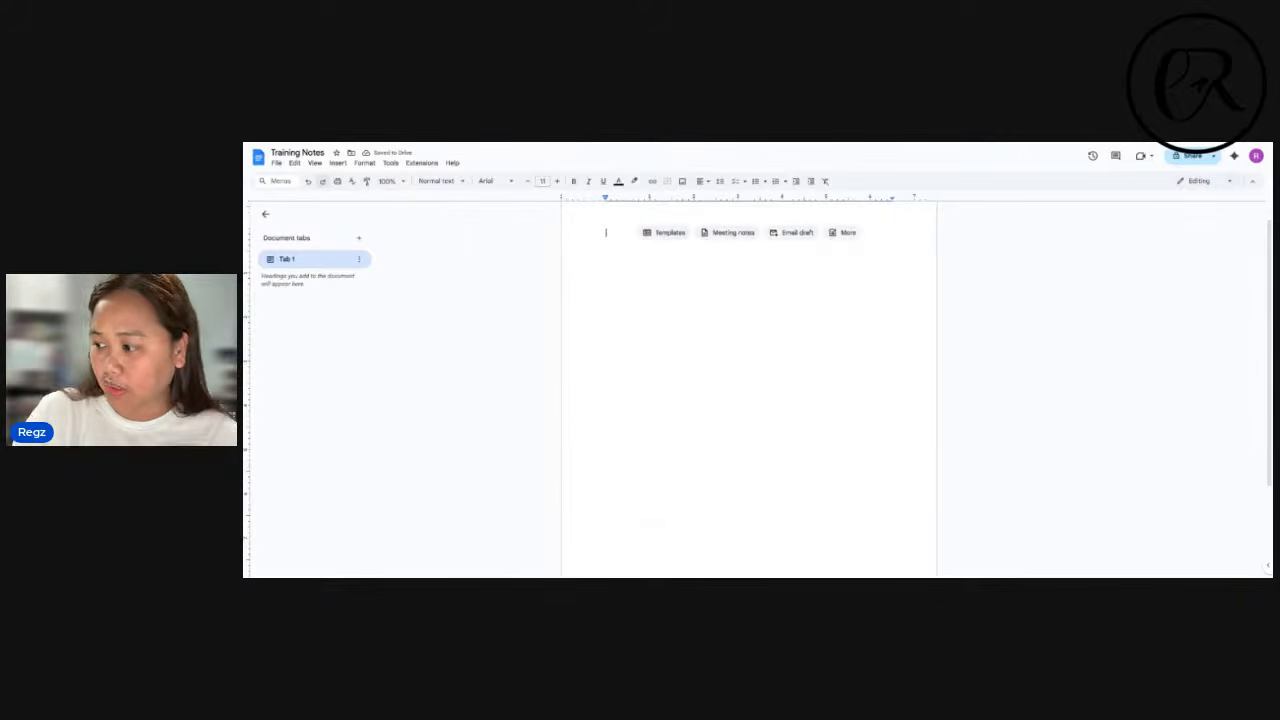
click(308, 181)
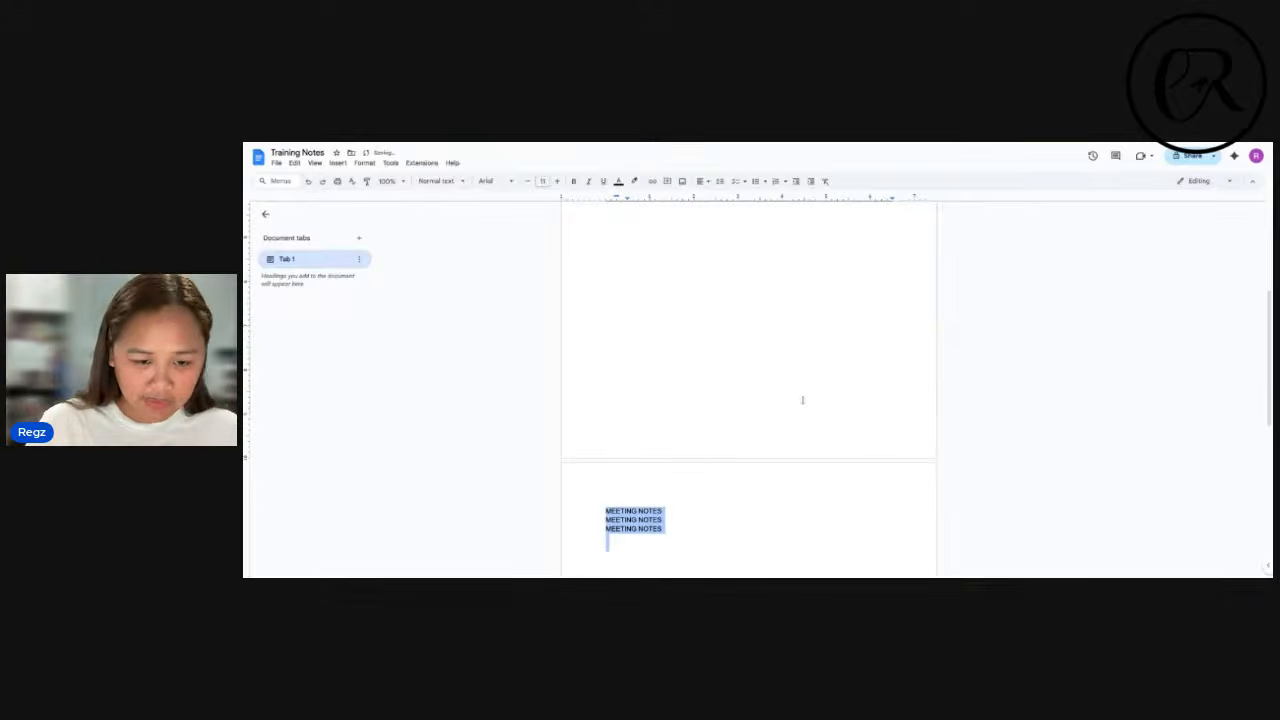
key(BackSpace)
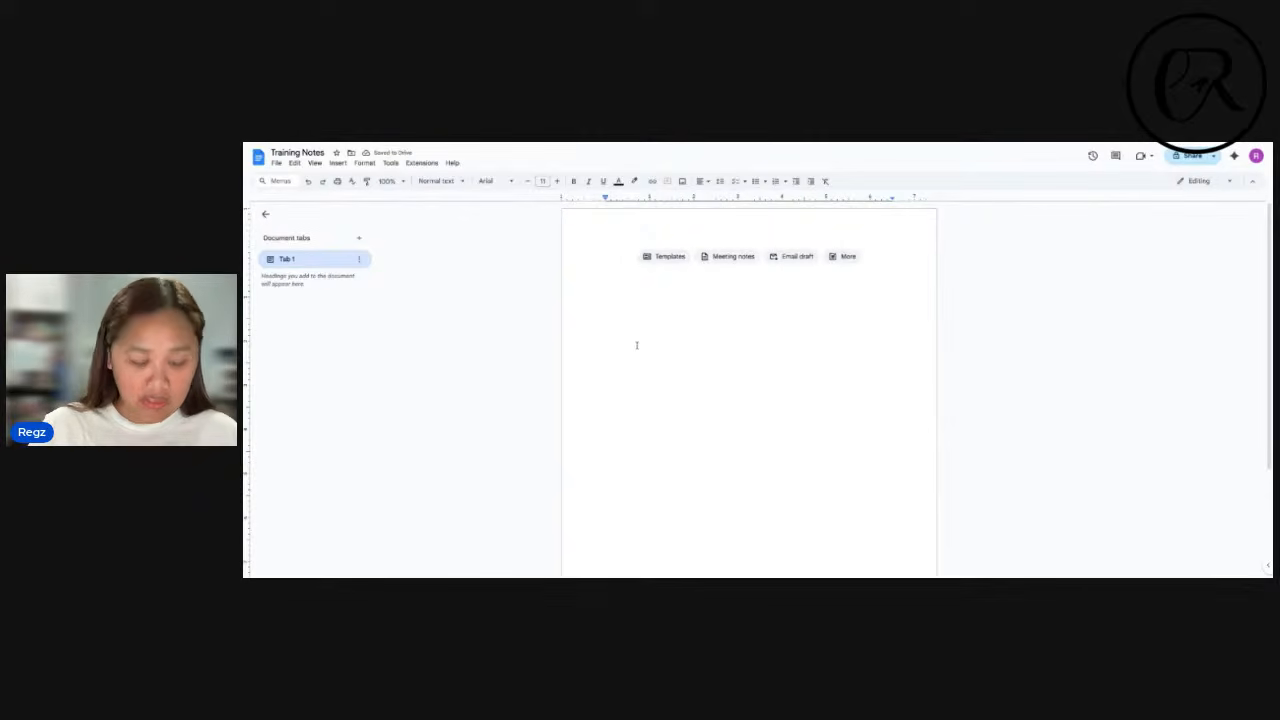
key(ctrl+z)
- Center-align all the selected "MEETING NOTES" text and clear the selection
click(700, 181)
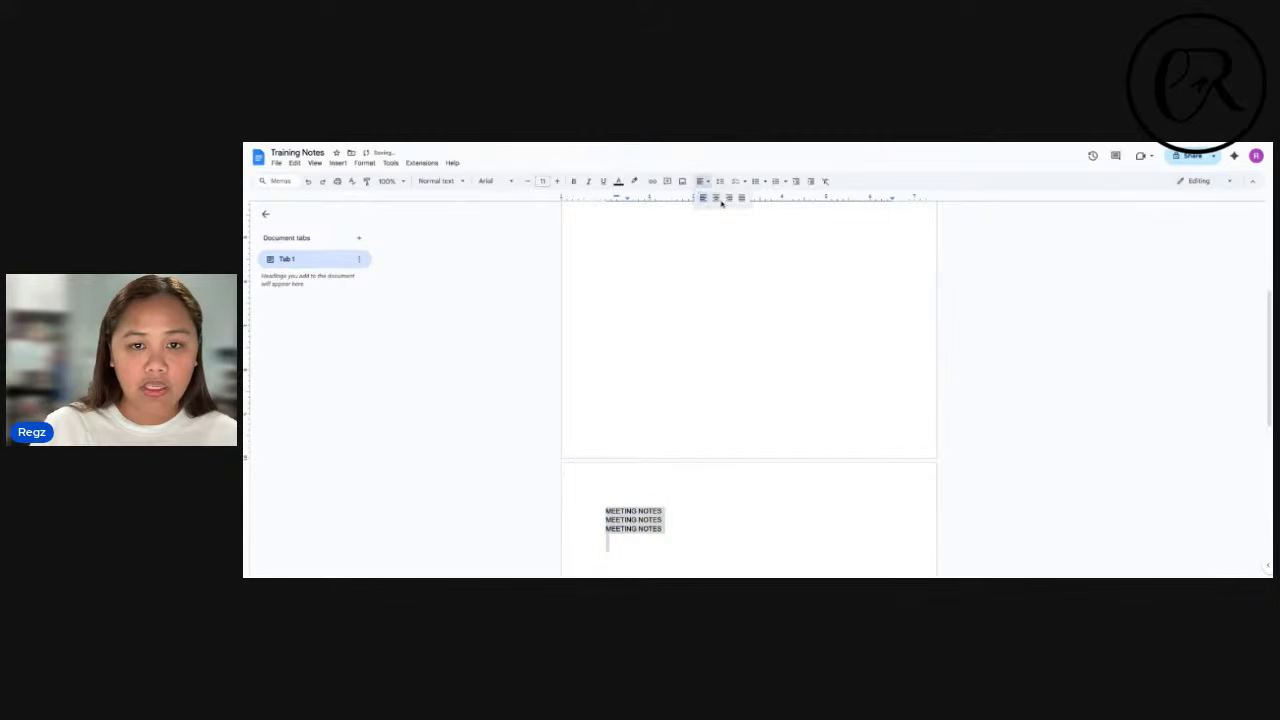
click(718, 199)
scroll(711, 328, up, 5)
click(704, 182)
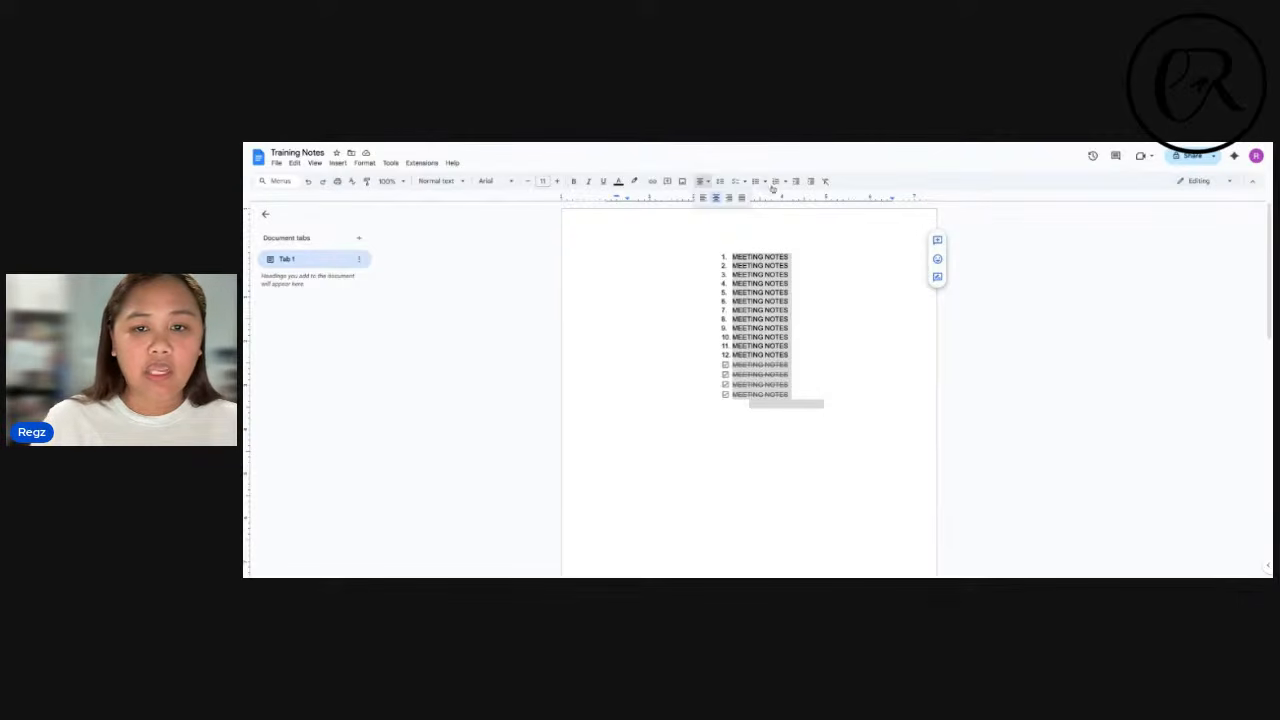
click(277, 163)
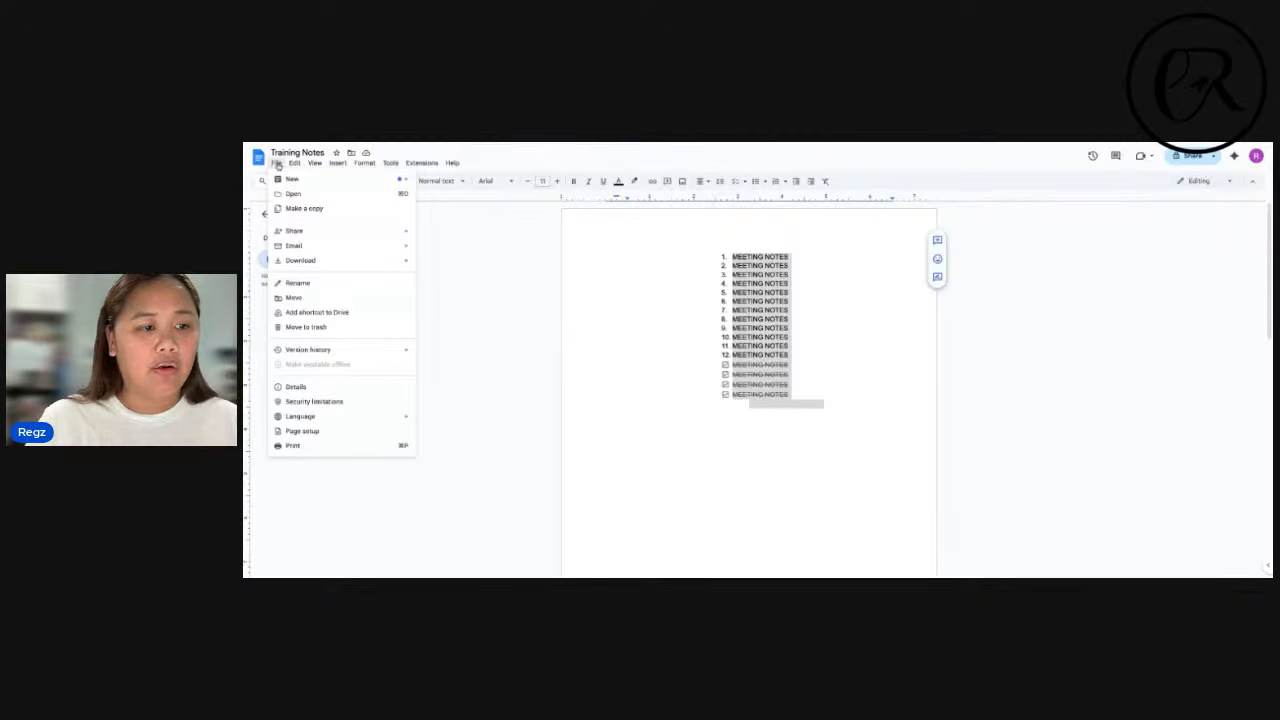
click(692, 352)
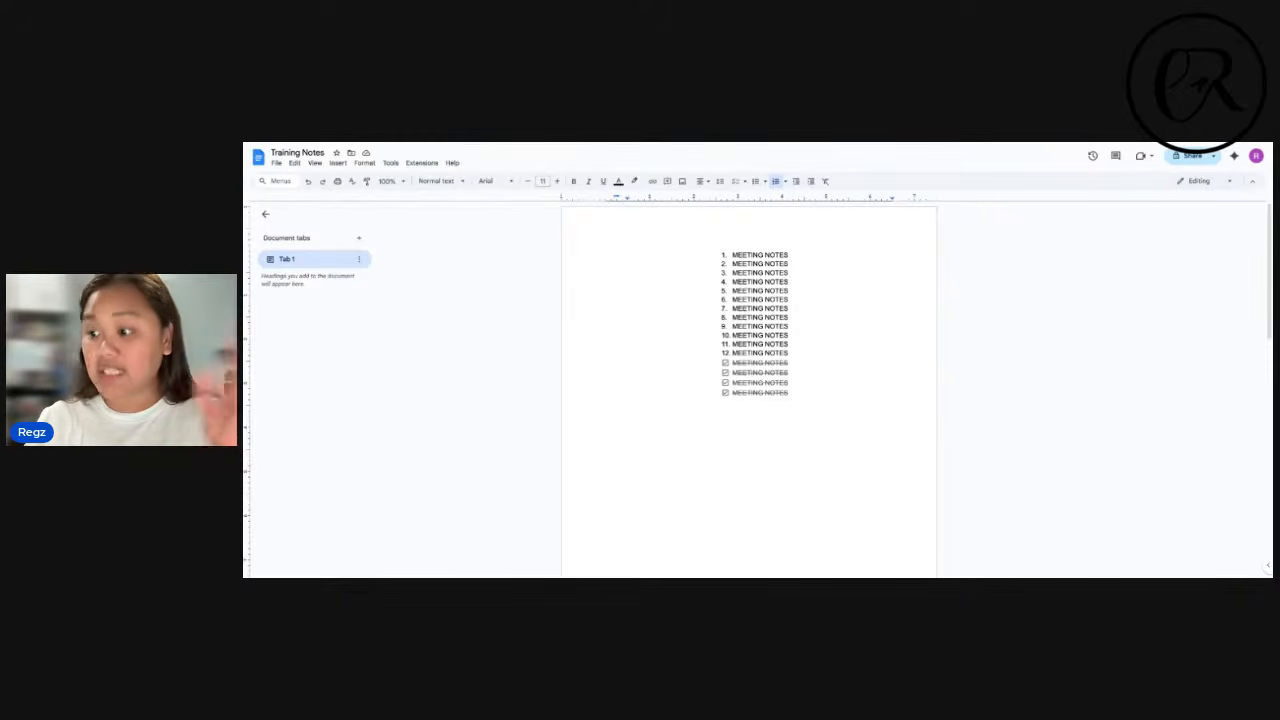
- Go to the Docs home page and reopen the Training Notes document
click(259, 157)
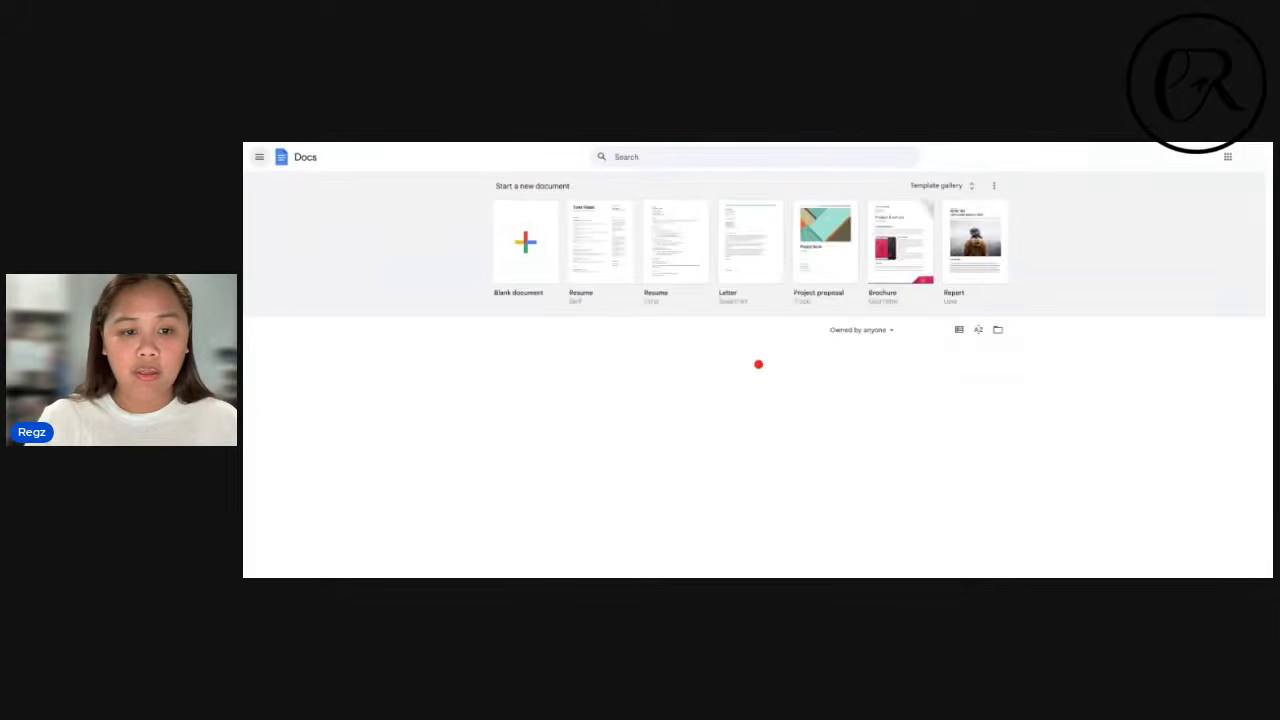
click(547, 409)
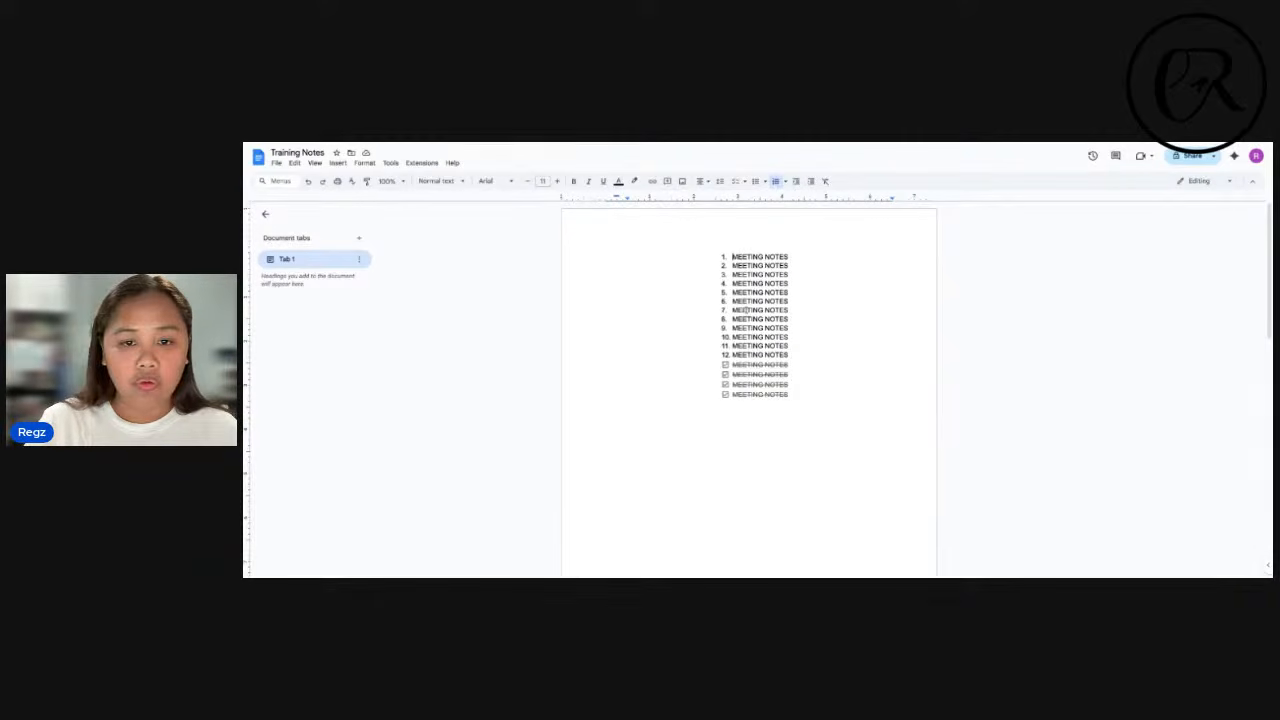
key(ctrl+a)
click(791, 355)
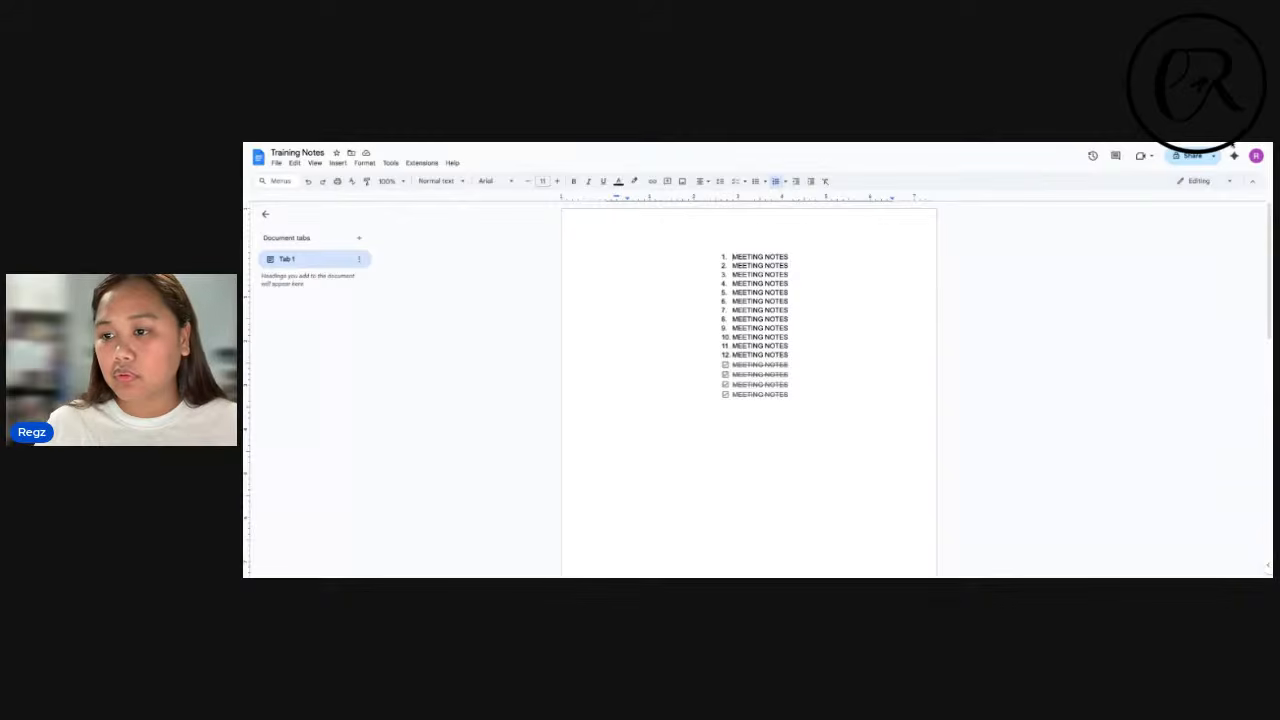
- Enlarge the browser's page display, select the whole document's text and clear the selection
key(ctrl+plus)
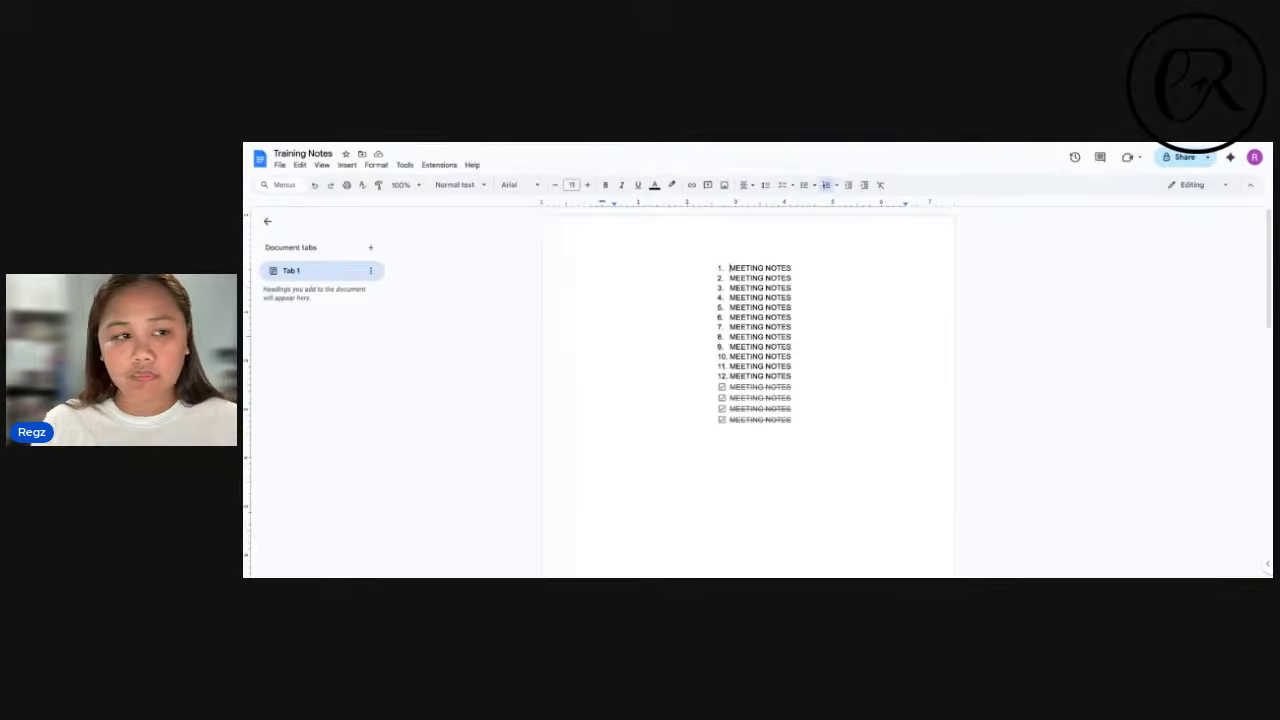
key(ctrl+plus)
key(ctrl+plus)
key(ctrl+plus)
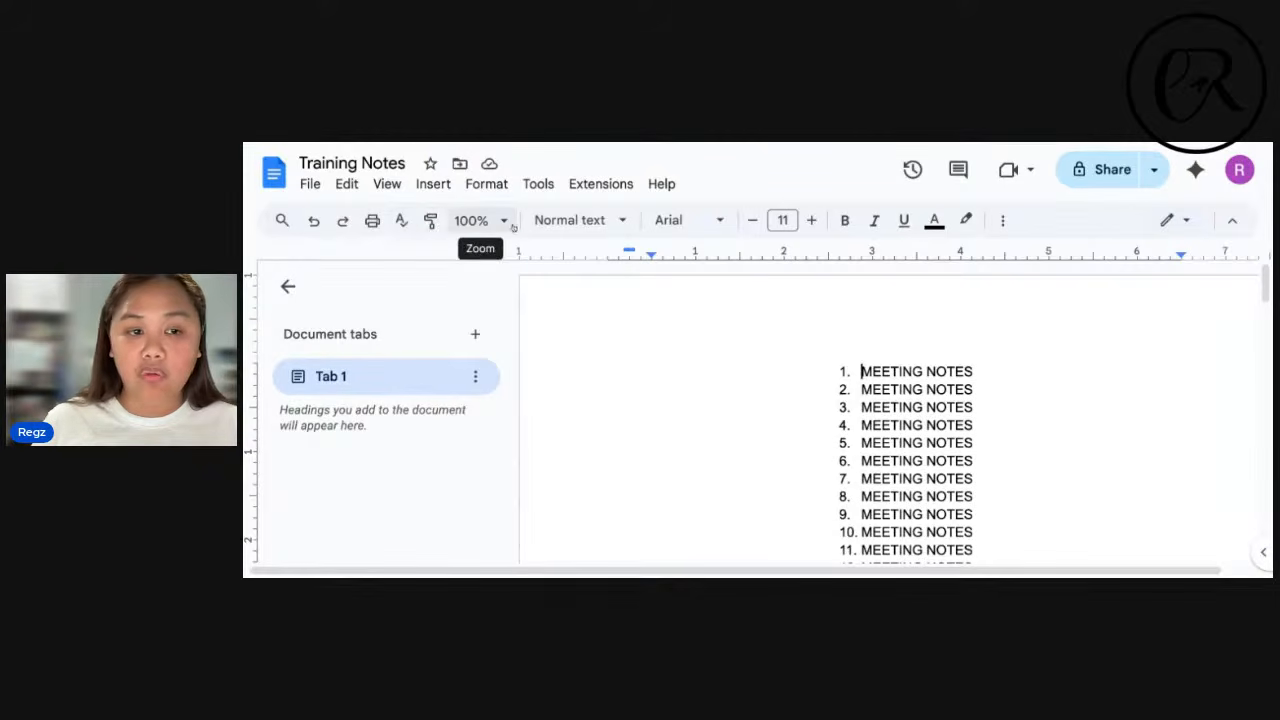
click(856, 407)
key(ctrl+a)
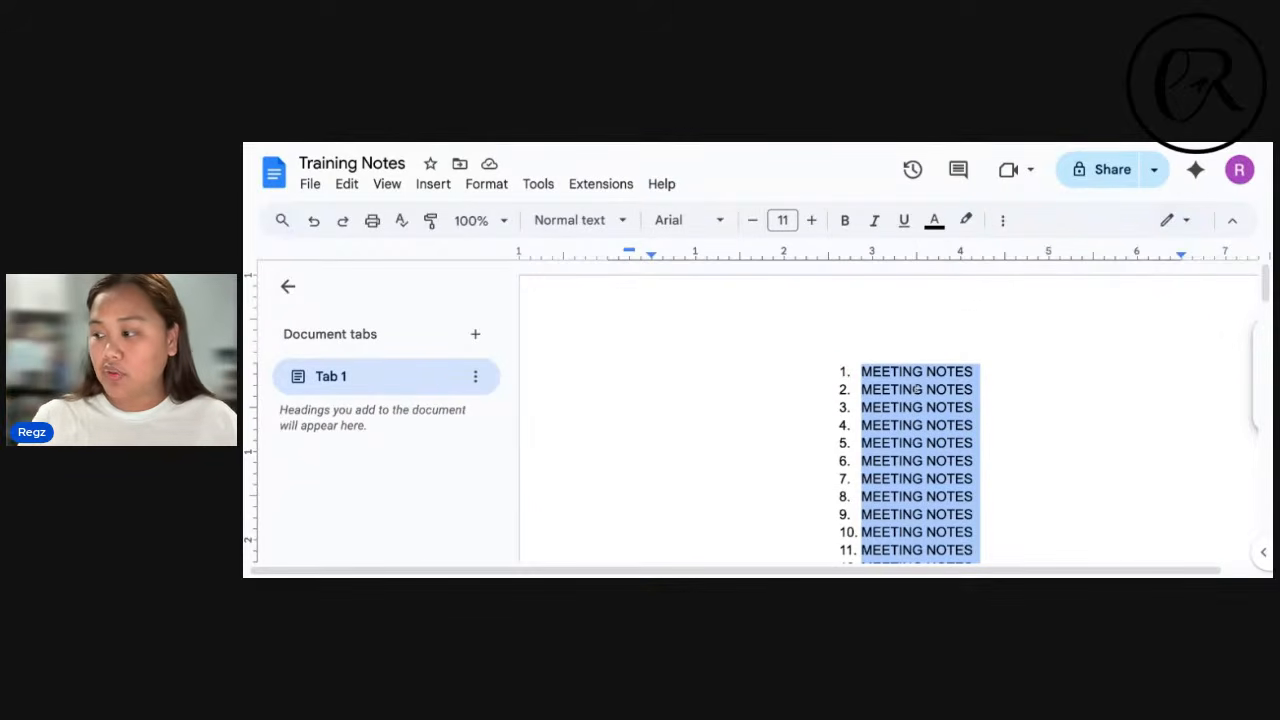
click(829, 362)
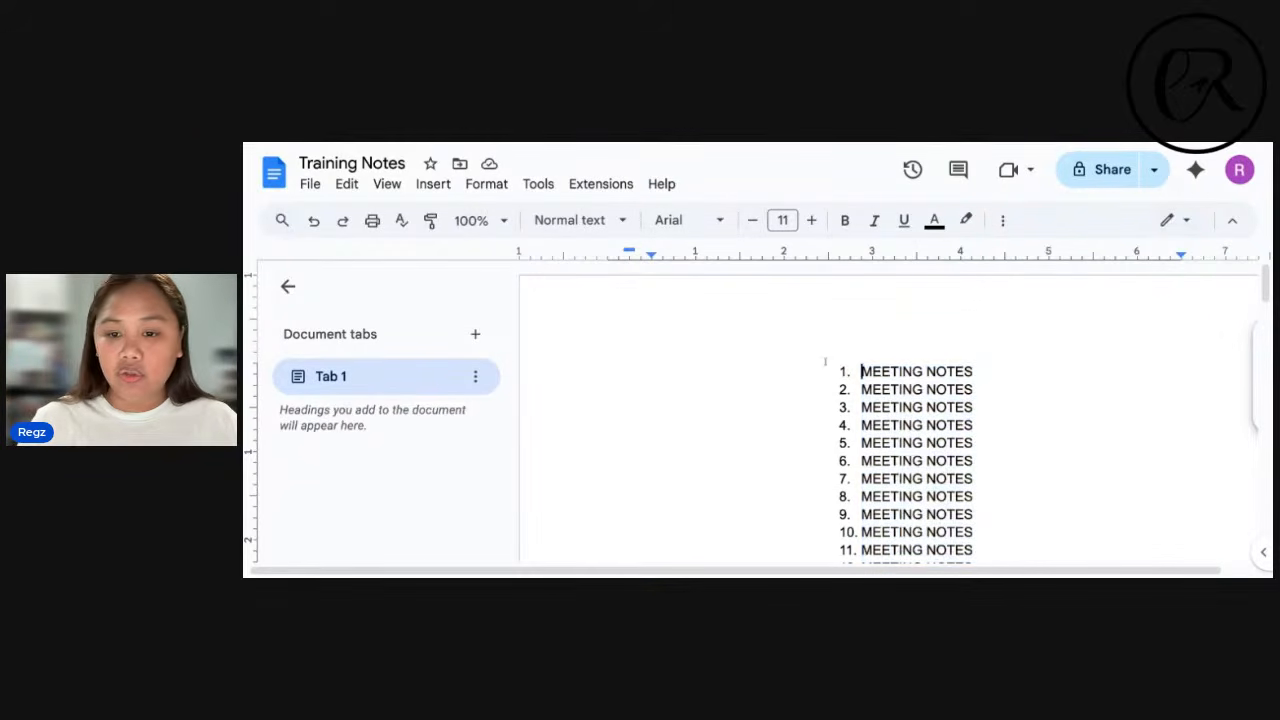